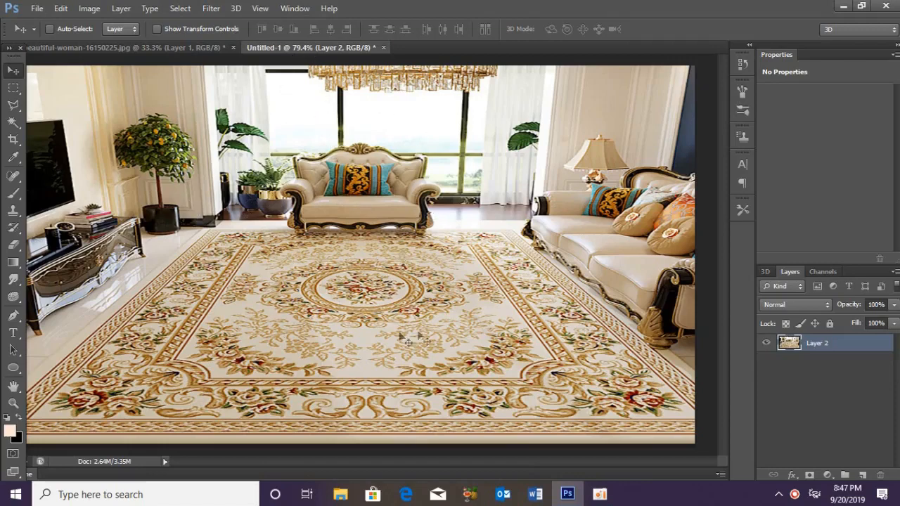
Copy the woman cutout layer into the living-room document, centred at the lower edge, and convert it to a smart object.
{"action": "left_click", "coordinate": [158, 47]}
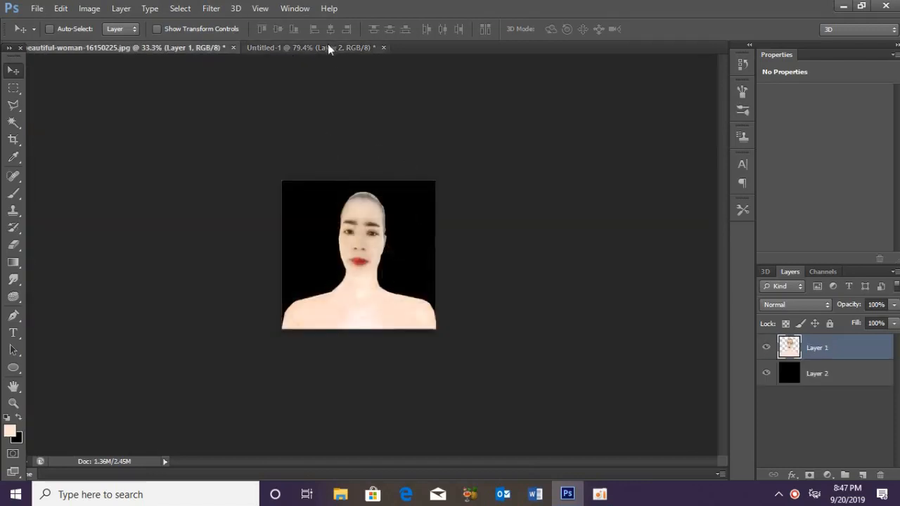
{"action": "left_click", "coordinate": [321, 48]}
{"action": "left_click", "coordinate": [168, 47]}
{"action": "left_click_drag", "start_coordinate": [348, 301], "coordinate": [342, 367]}
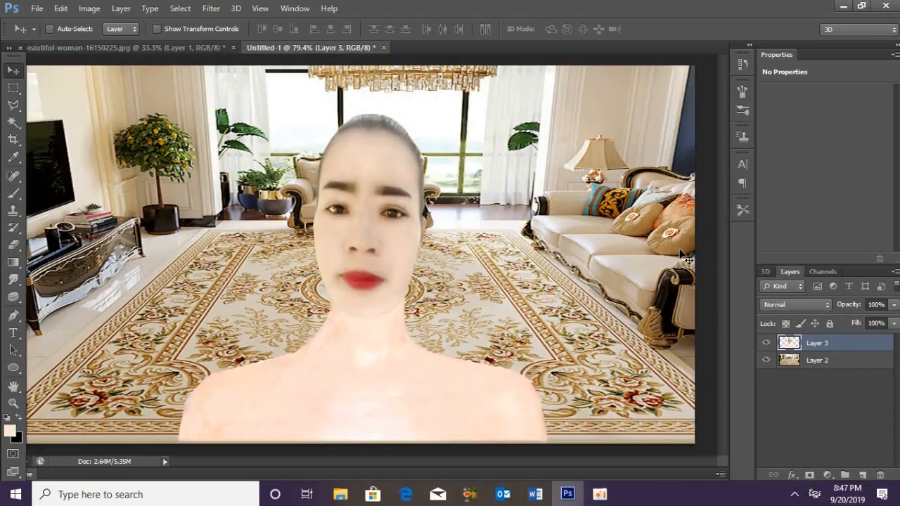
{"action": "left_click", "coordinate": [895, 272]}
{"action": "left_click", "coordinate": [781, 274]}
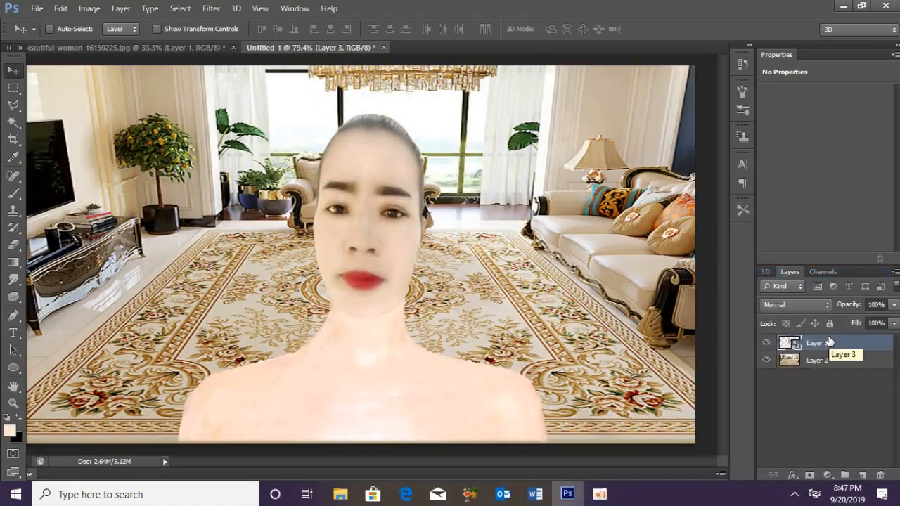
Add a Black & White adjustment layer clipped to the woman's smart object.
{"action": "left_click", "coordinate": [827, 476]}
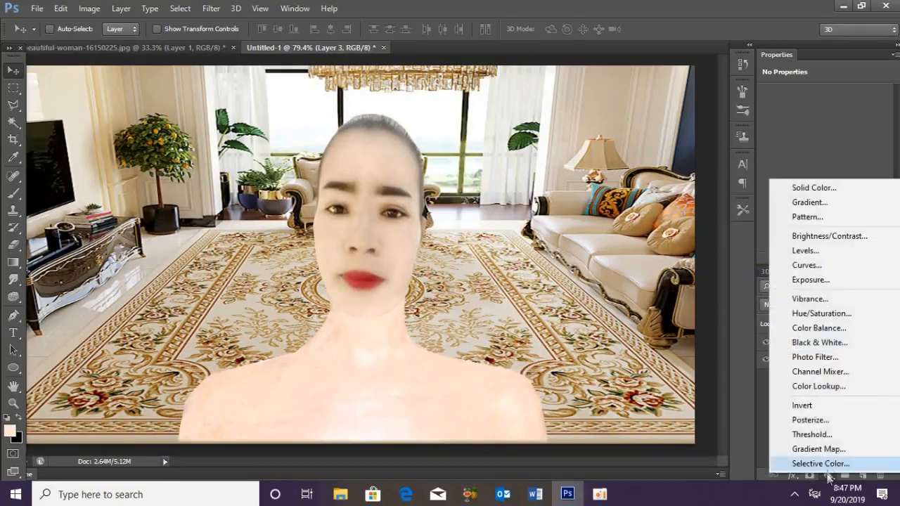
{"action": "left_click", "coordinate": [817, 343]}
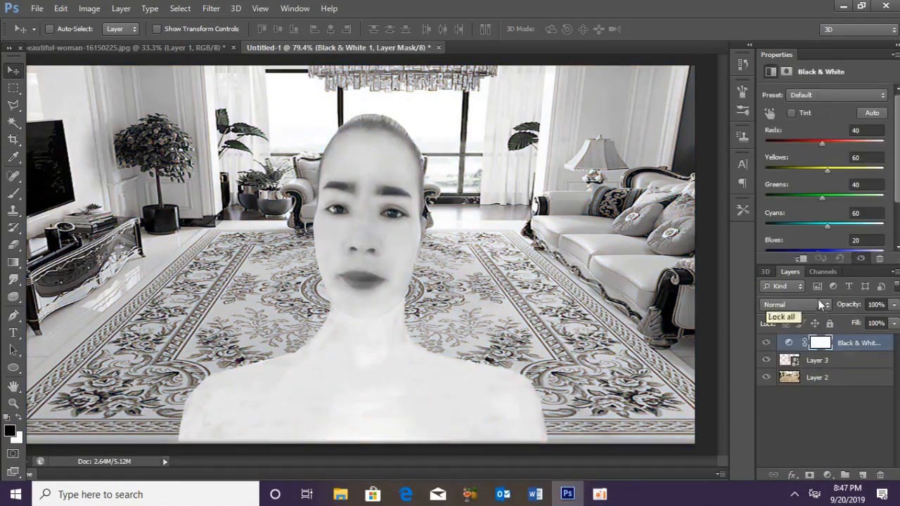
{"action": "left_click", "coordinate": [799, 262]}
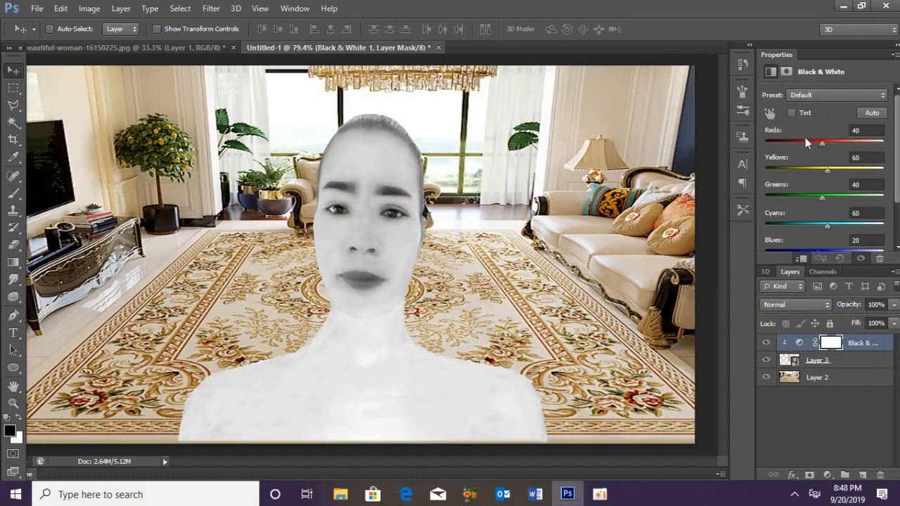
Set the Reds value of the Black & White adjustment to -6.
{"action": "left_click", "coordinate": [769, 114]}
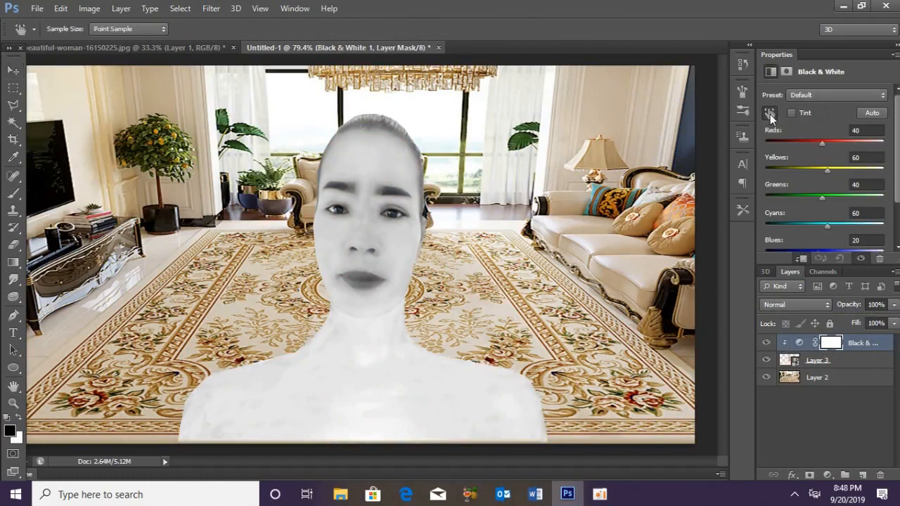
{"action": "left_click_drag", "start_coordinate": [374, 171], "coordinate": [391, 170]}
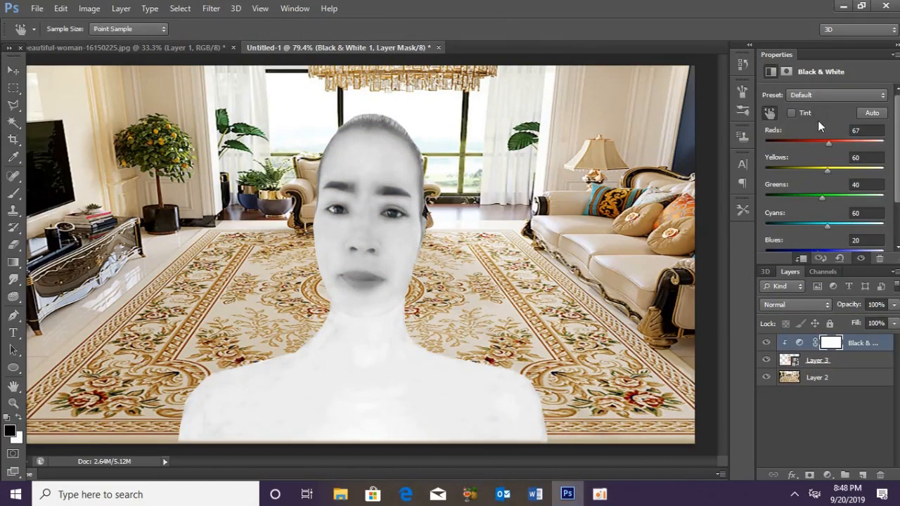
{"action": "left_click", "coordinate": [871, 131]}
{"action": "type", "text": "64"}
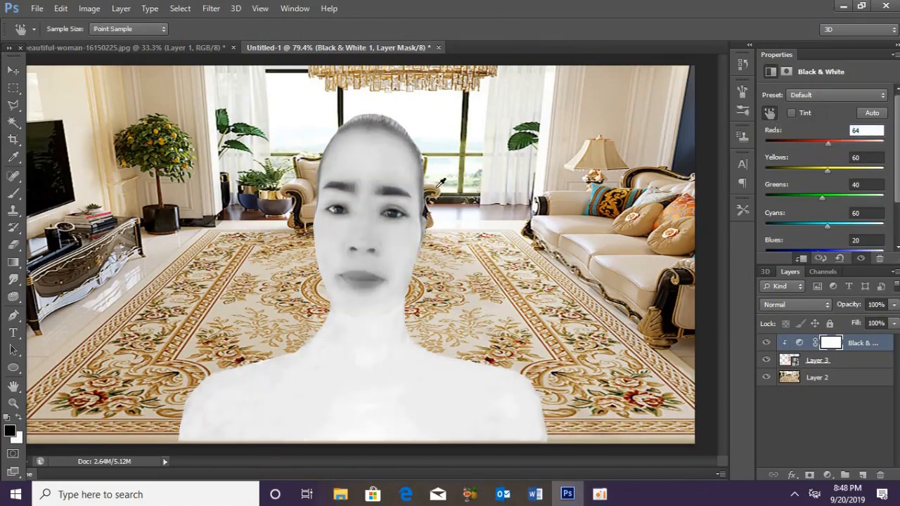
{"action": "mouse_move", "coordinate": [377, 166]}
{"action": "left_mouse_down"}
{"action": "mouse_move", "coordinate": [401, 161]}
{"action": "mouse_move", "coordinate": [386, 168]}
{"action": "left_mouse_up"}
{"action": "left_click", "coordinate": [865, 131]}
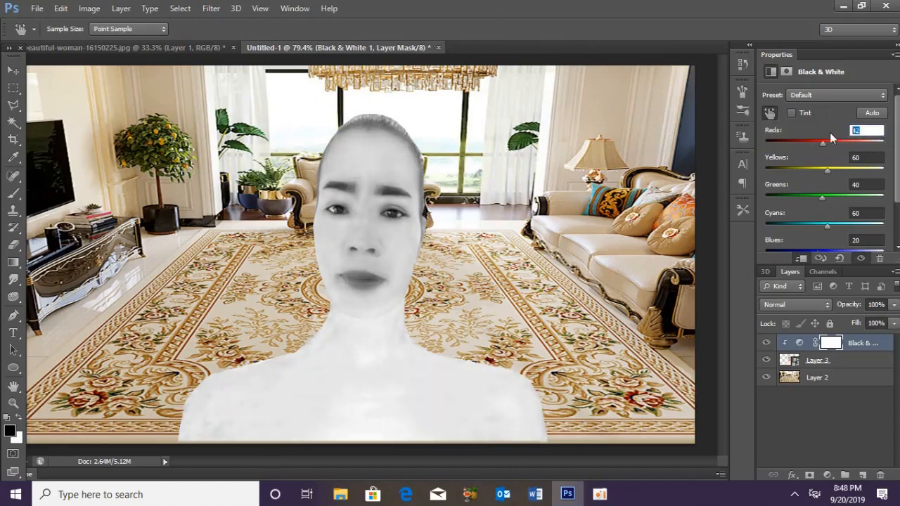
{"action": "type", "text": "-6"}
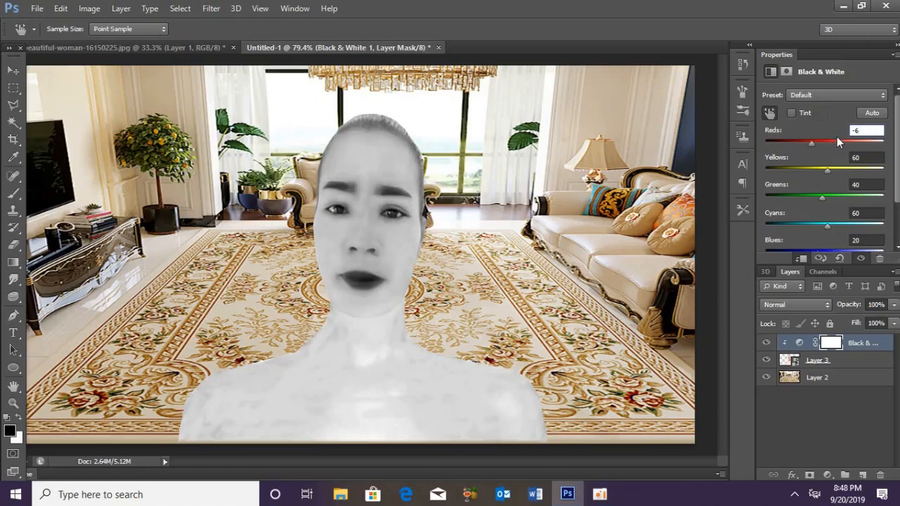
Apply a Surface Blur with a radius of 20 pixels and a threshold of 20 levels to the woman's smart object.
{"action": "left_click", "coordinate": [787, 361]}
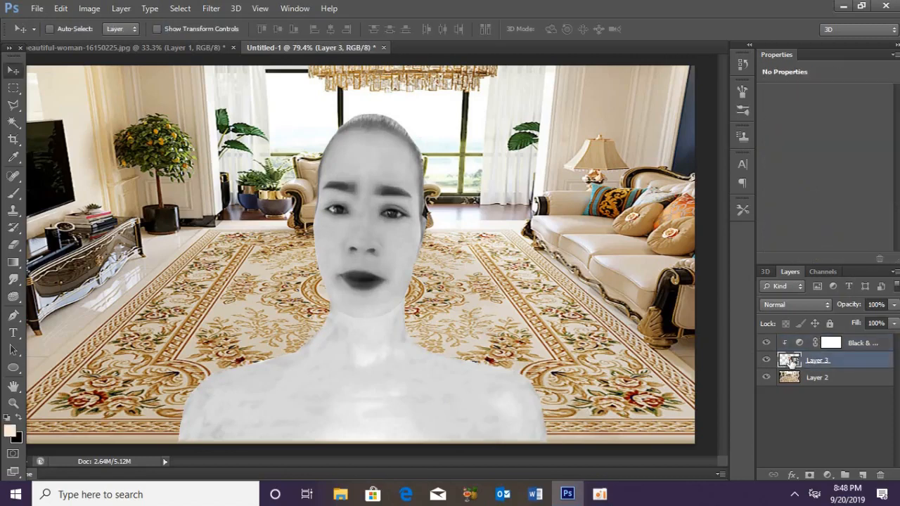
{"action": "left_click", "coordinate": [205, 9]}
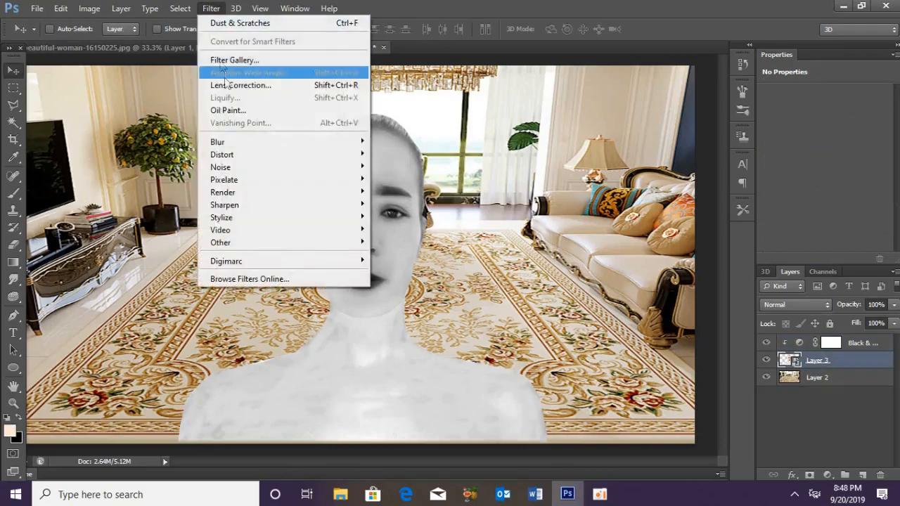
{"action": "mouse_move", "coordinate": [251, 142]}
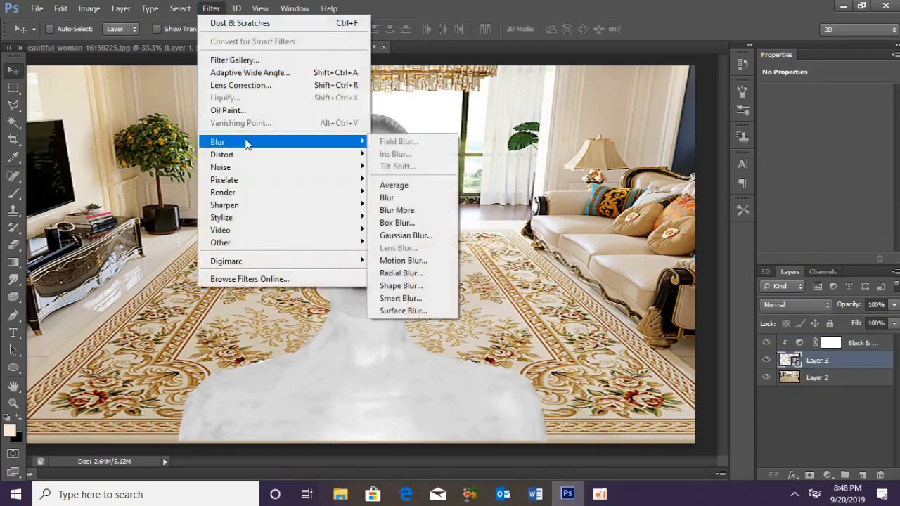
{"action": "left_click", "coordinate": [412, 315]}
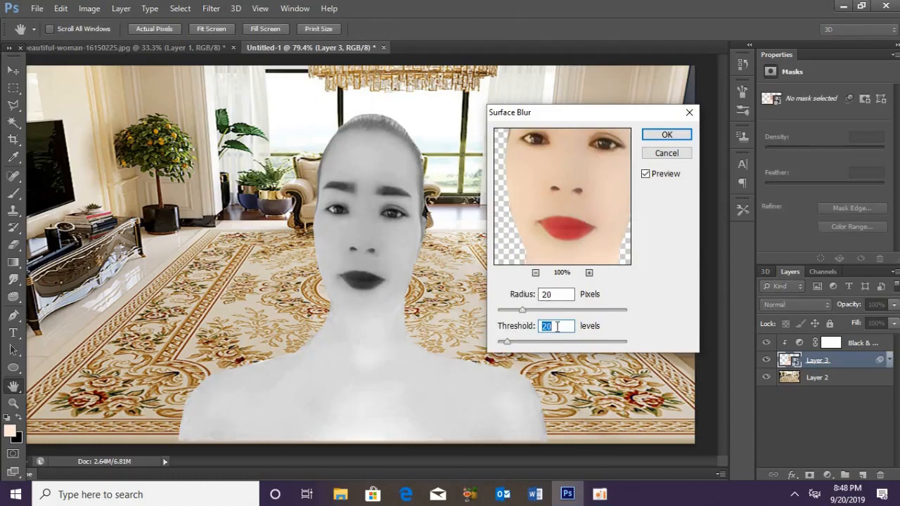
{"action": "left_click", "coordinate": [673, 137]}
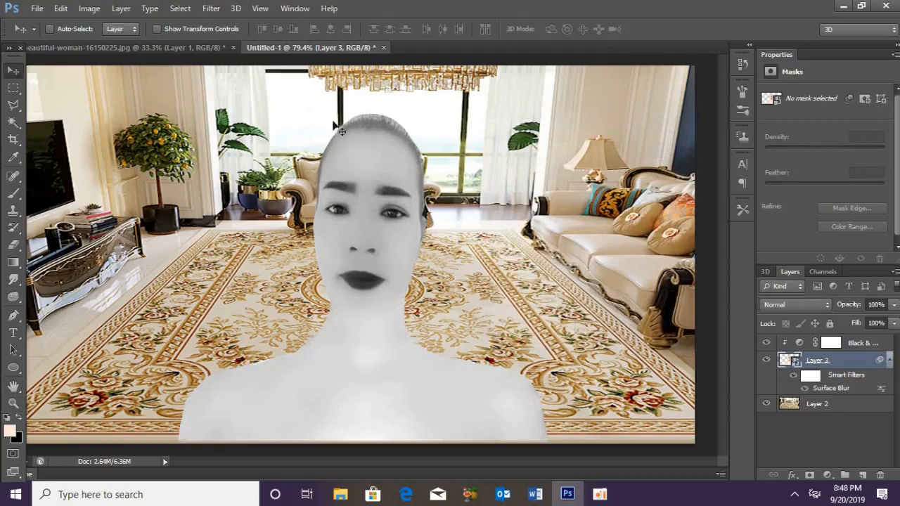
Apply the Dust & Scratches noise filter to the woman's smart object with a threshold of 0 levels.
{"action": "left_click", "coordinate": [209, 8]}
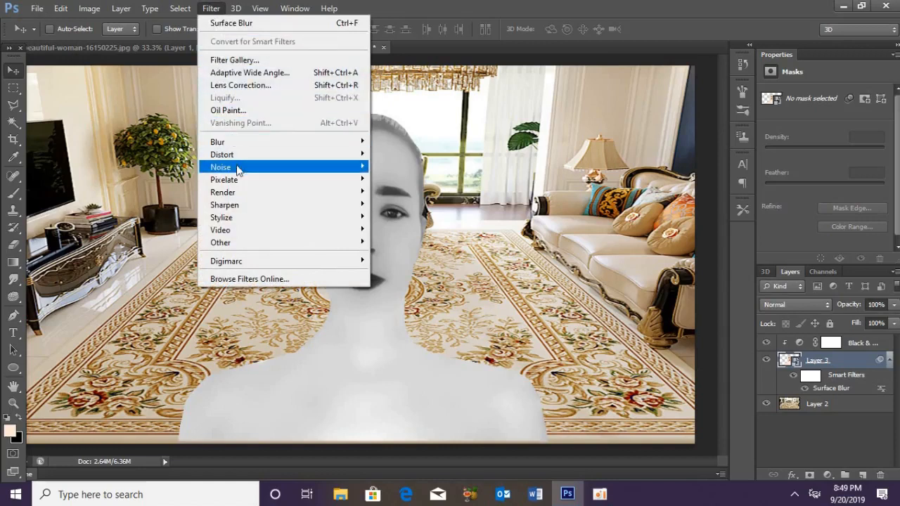
{"action": "mouse_move", "coordinate": [236, 170]}
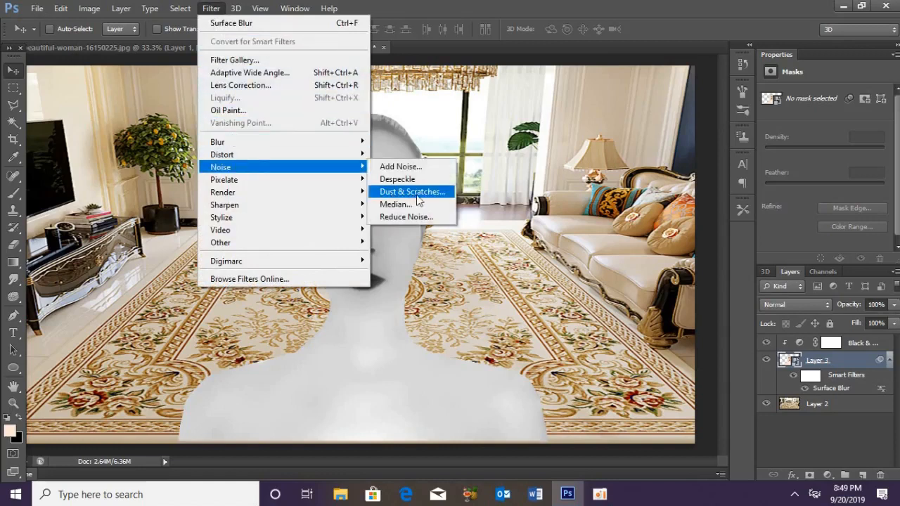
{"action": "left_click", "coordinate": [436, 198]}
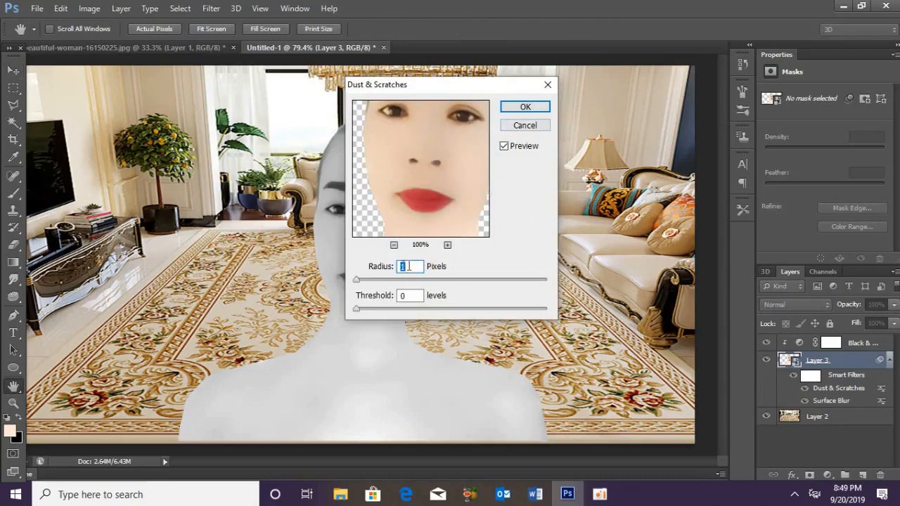
{"action": "left_click", "coordinate": [521, 108]}
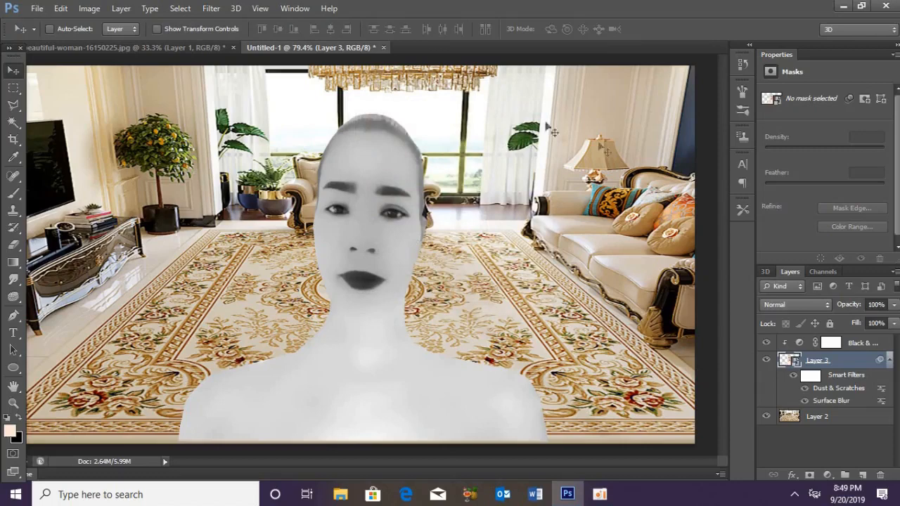
Add an Invert adjustment layer above the Black & White adjustment and clip it to the woman's layer.
{"action": "left_click", "coordinate": [858, 344]}
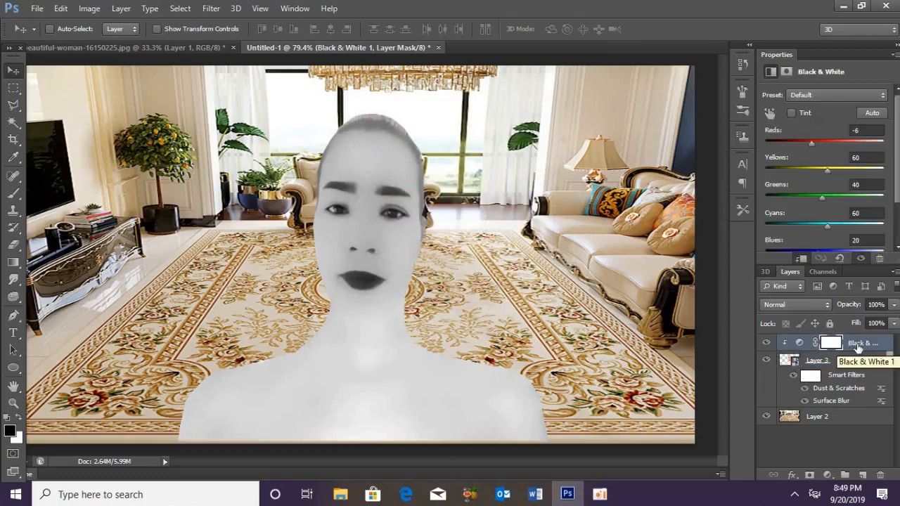
{"action": "left_click", "coordinate": [829, 476]}
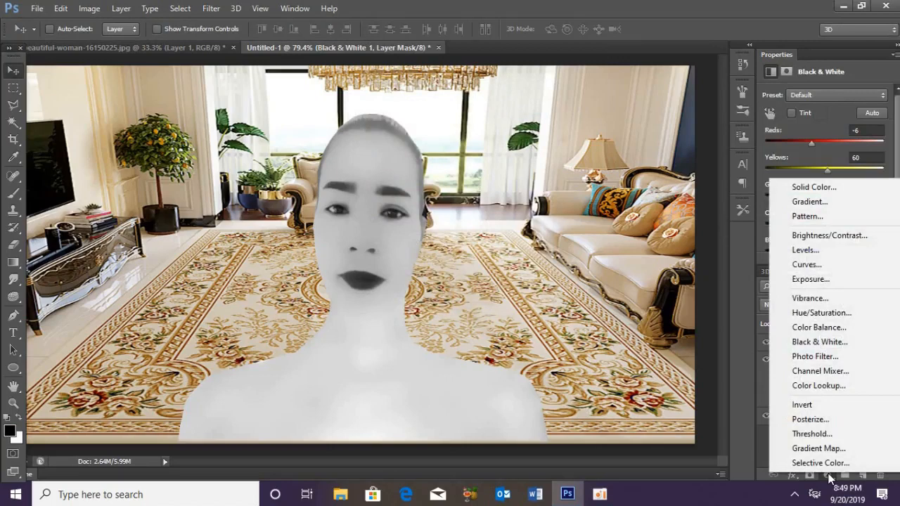
{"action": "left_click", "coordinate": [810, 405]}
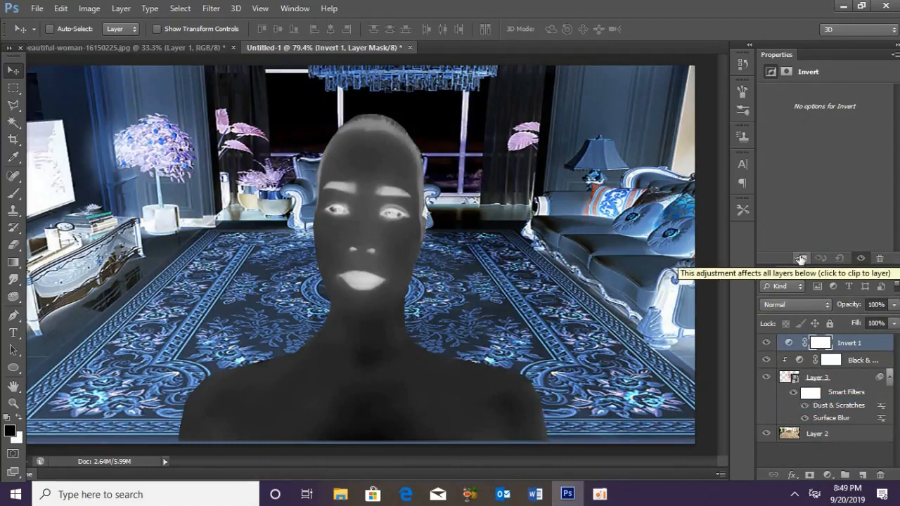
{"action": "left_click", "coordinate": [801, 260]}
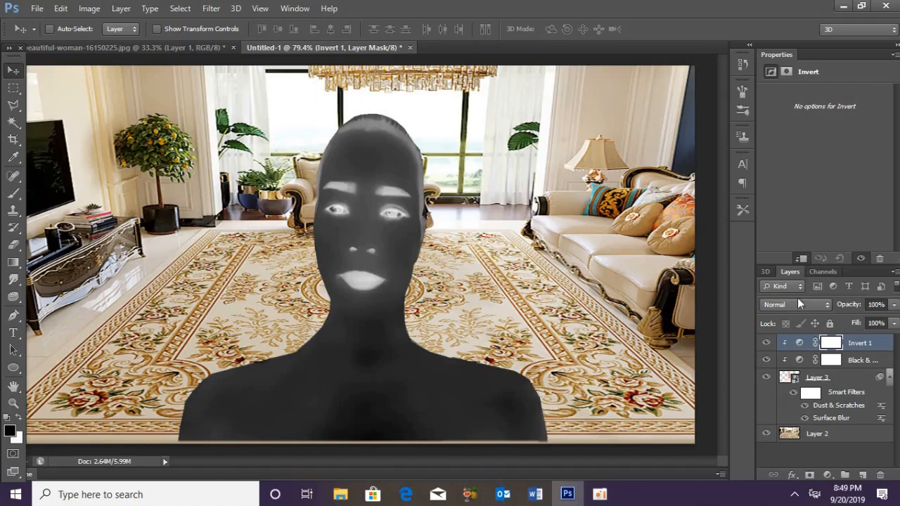
Set the Invert adjustment's blend mode to Difference and duplicate it as a second adjustment clipped to the woman.
{"action": "left_click", "coordinate": [798, 304]}
{"action": "left_click", "coordinate": [785, 252]}
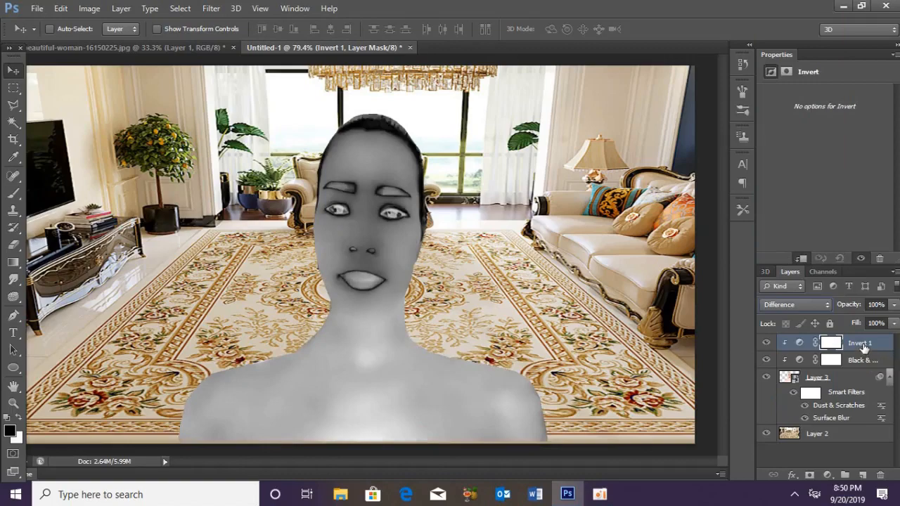
{"action": "key", "text": "ctrl+j"}
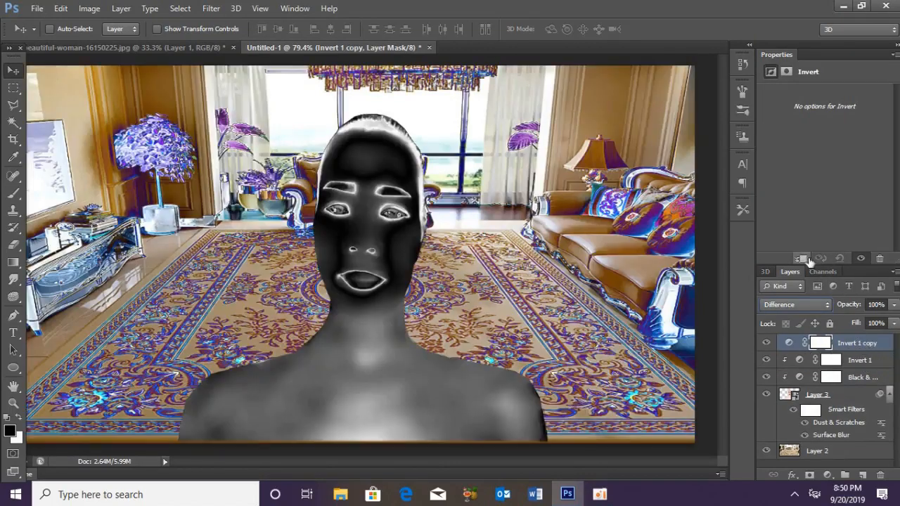
{"action": "left_click", "coordinate": [802, 258]}
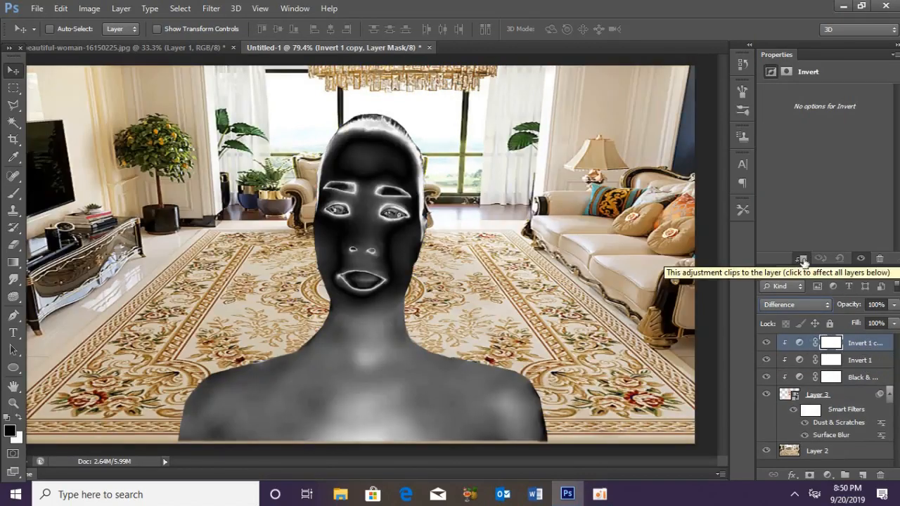
Combine the woman's layer, the Black & White adjustment and both Invert adjustments into one smart object.
{"action": "left_click", "coordinate": [817, 396]}
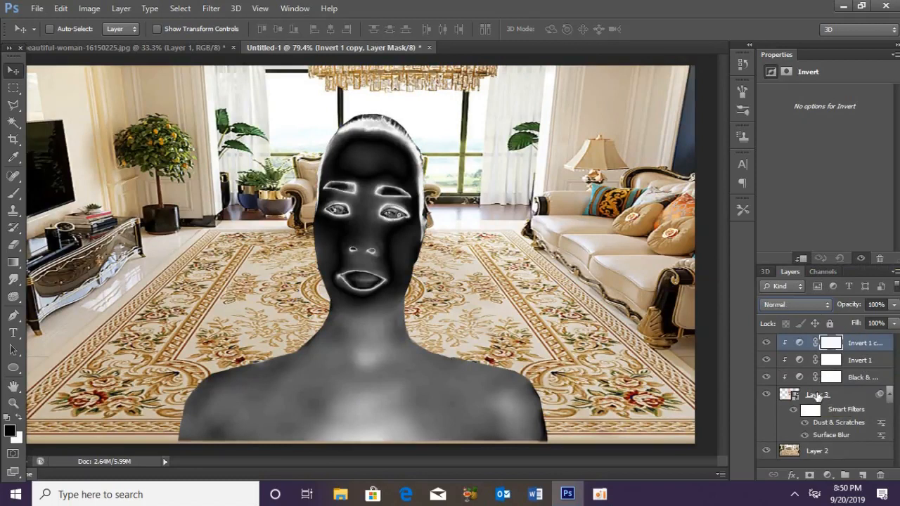
{"action": "left_click", "coordinate": [818, 395]}
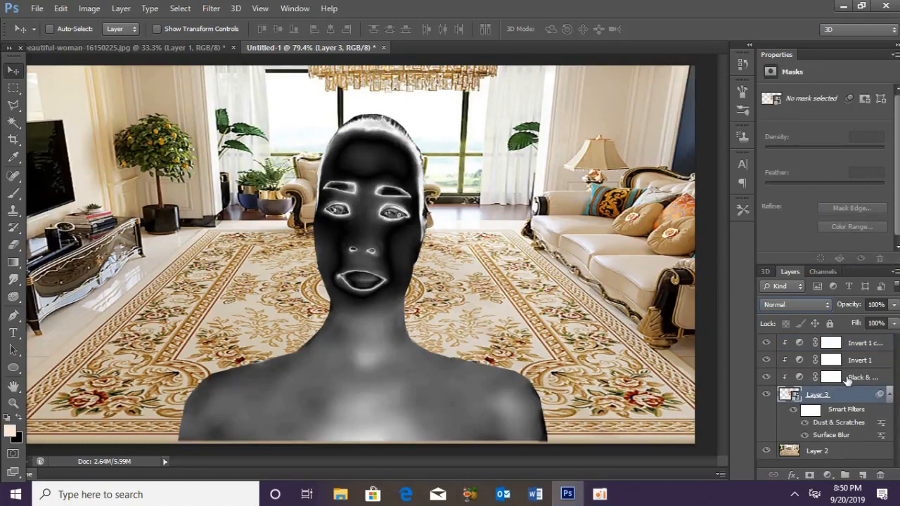
{"action": "left_click", "coordinate": [850, 379], "text": "shift"}
{"action": "left_click", "coordinate": [854, 360], "text": "shift"}
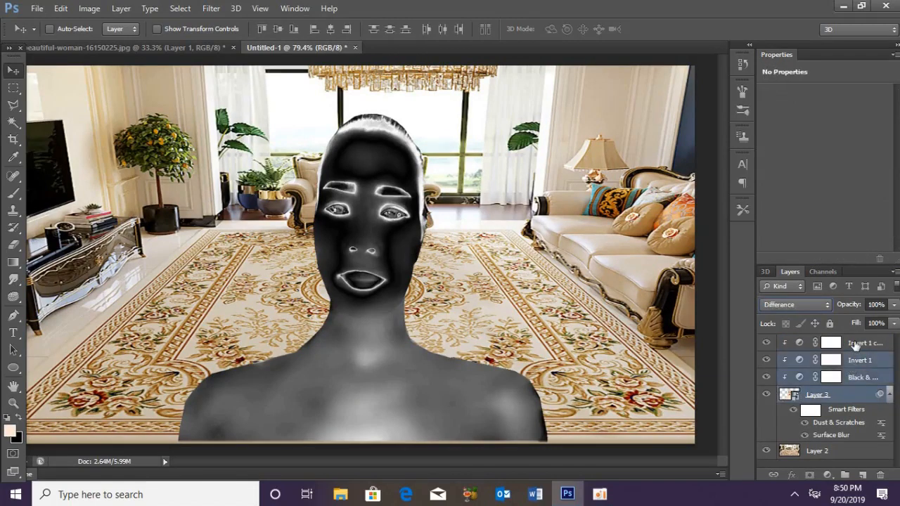
{"action": "left_click", "coordinate": [855, 343], "text": "shift"}
{"action": "left_click", "coordinate": [895, 271]}
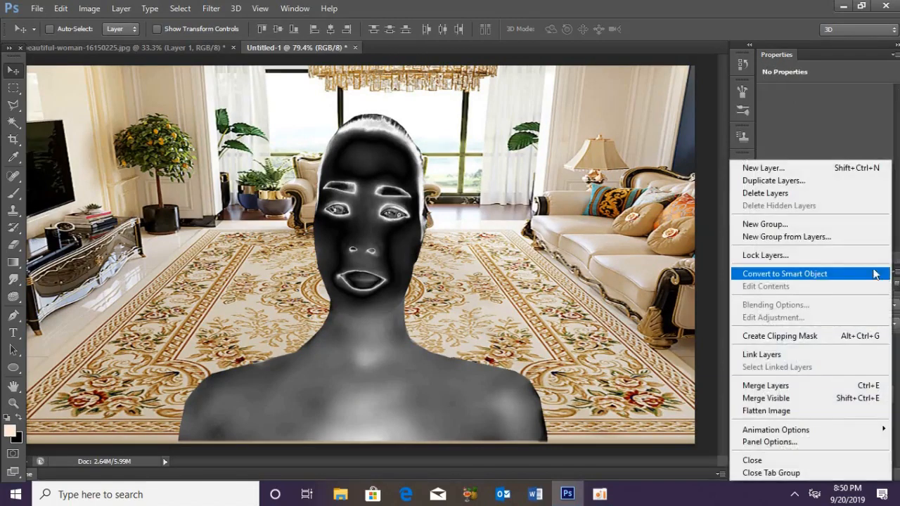
{"action": "left_click", "coordinate": [839, 276]}
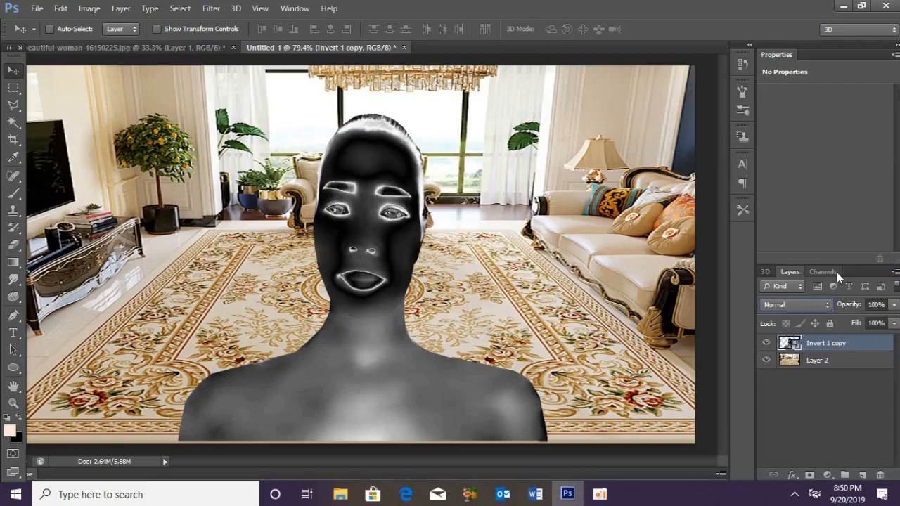
Apply the Plastic Wrap filter to the woman with highlight strength 10, detail 1 and smoothness 15, and convert the filtered layer to a smart object.
{"action": "left_click", "coordinate": [211, 8]}
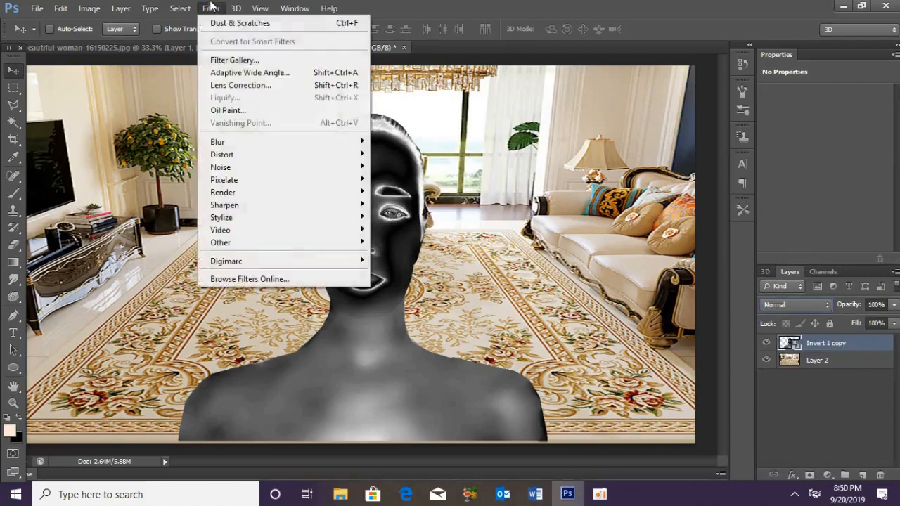
{"action": "left_click", "coordinate": [226, 61]}
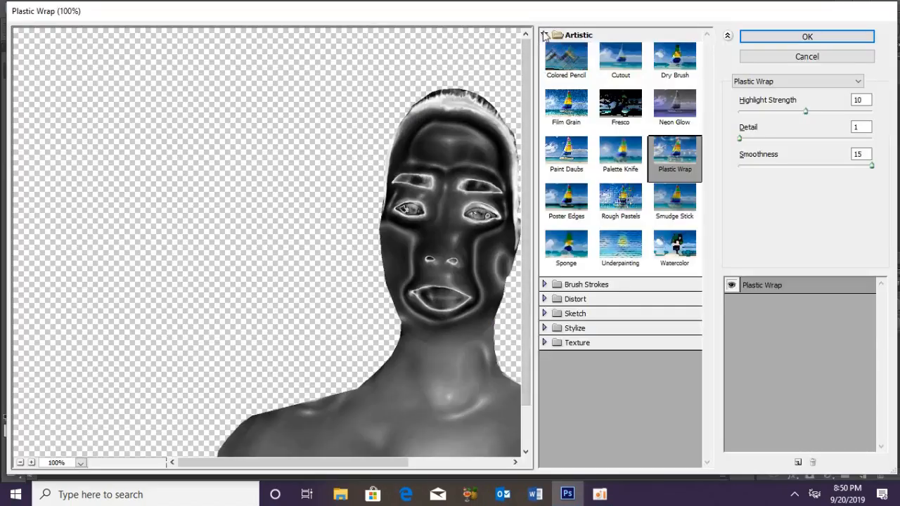
{"action": "left_click", "coordinate": [544, 34]}
{"action": "left_click", "coordinate": [569, 37]}
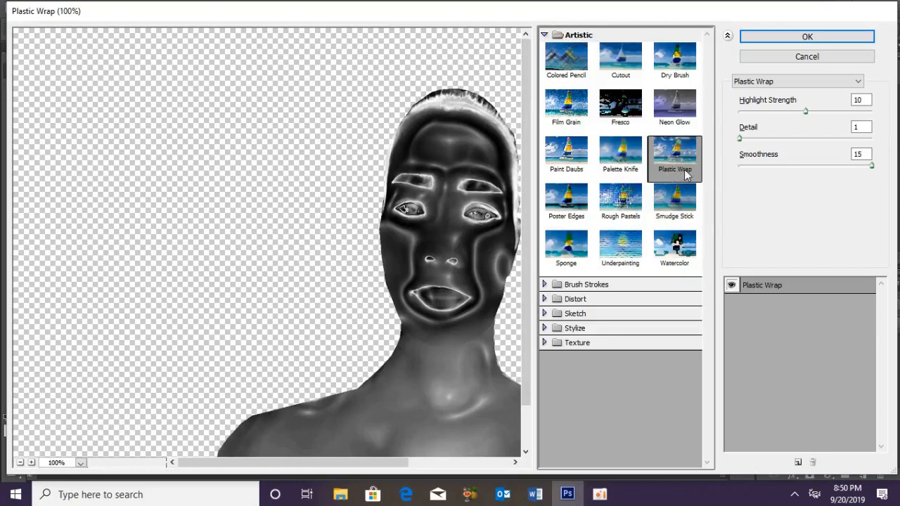
{"action": "left_click", "coordinate": [859, 100]}
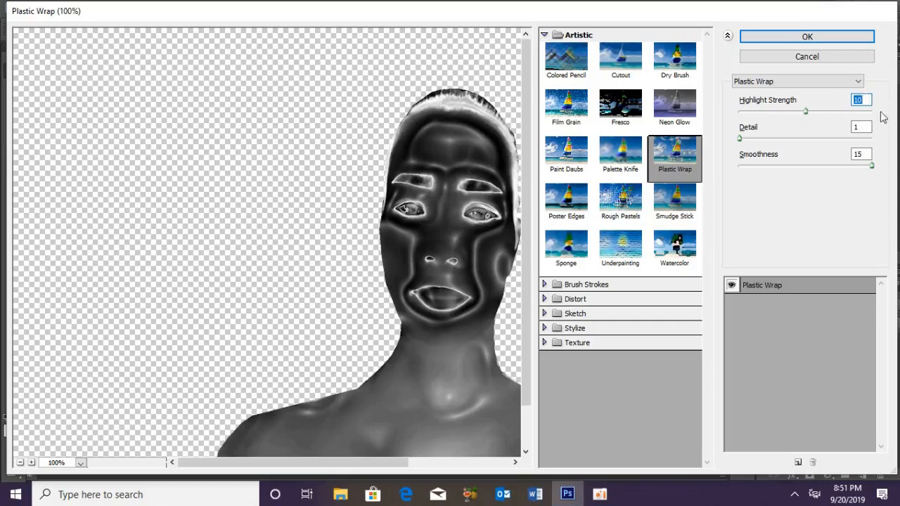
{"action": "left_click", "coordinate": [862, 127]}
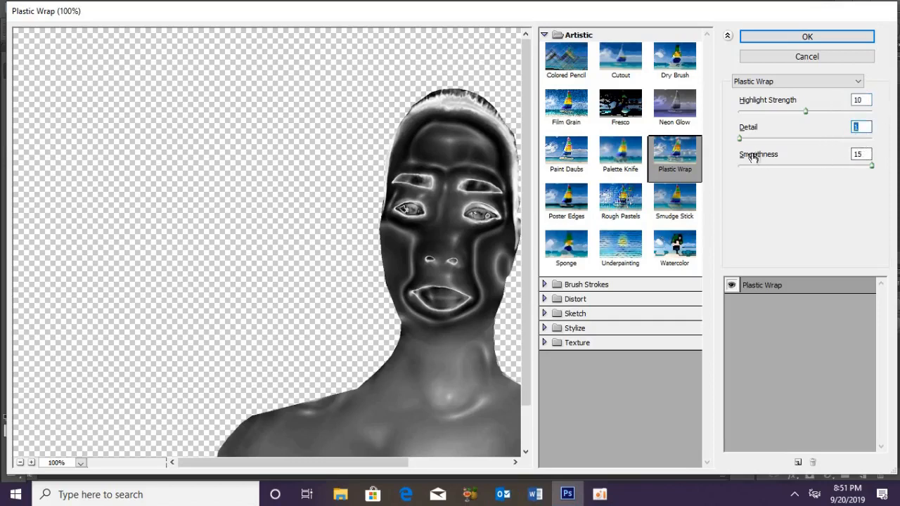
{"action": "left_click", "coordinate": [869, 153]}
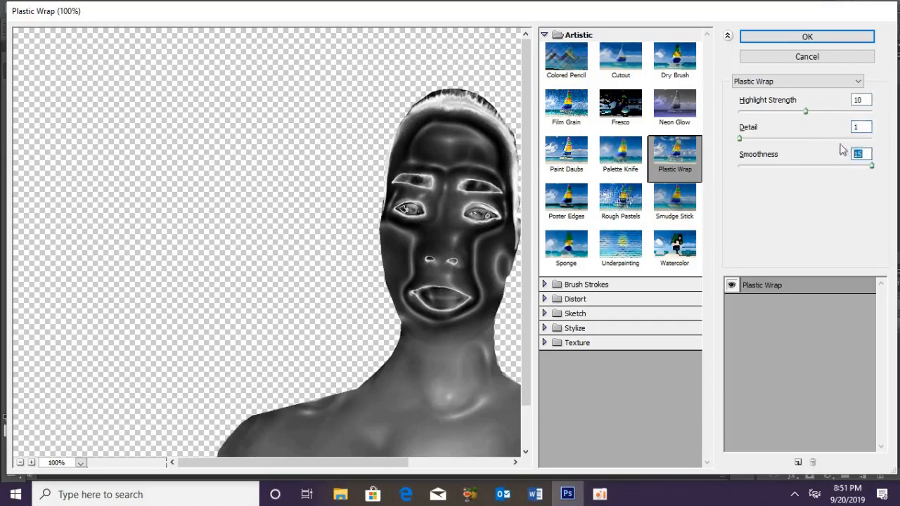
{"action": "left_click", "coordinate": [807, 37]}
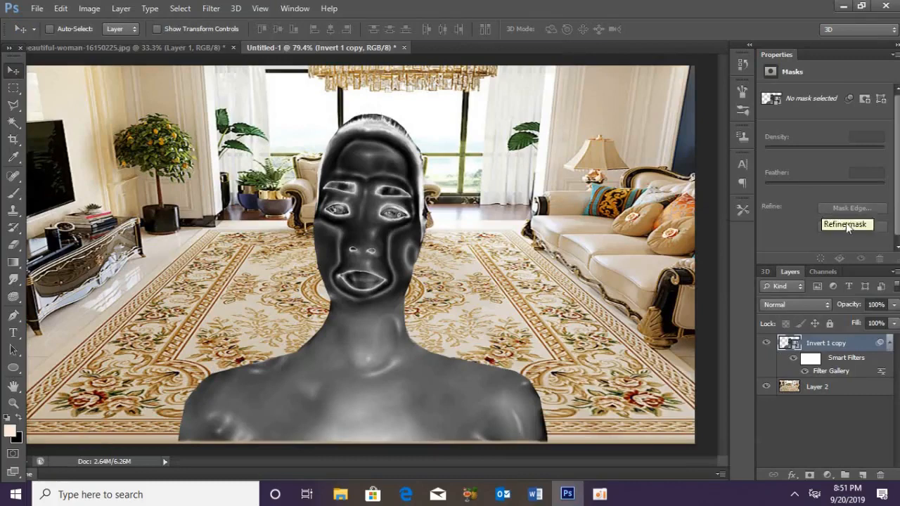
{"action": "left_click", "coordinate": [895, 272]}
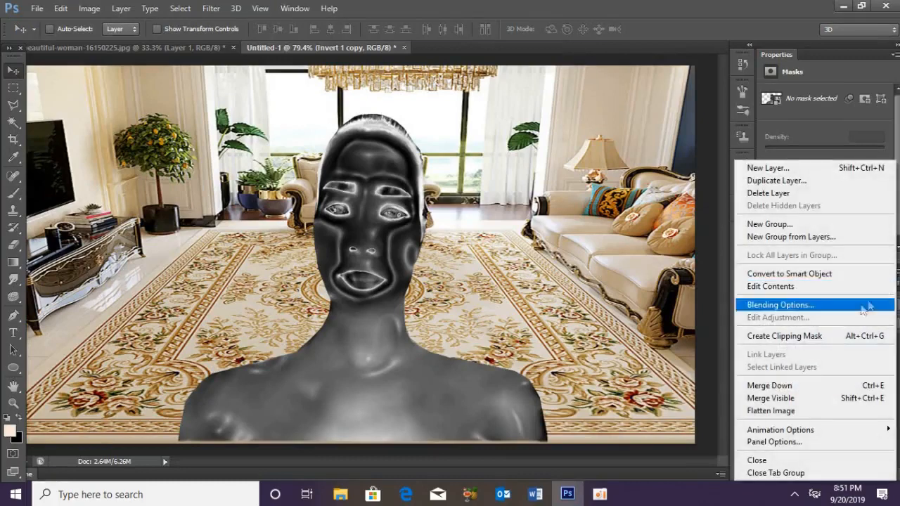
{"action": "left_click", "coordinate": [798, 274]}
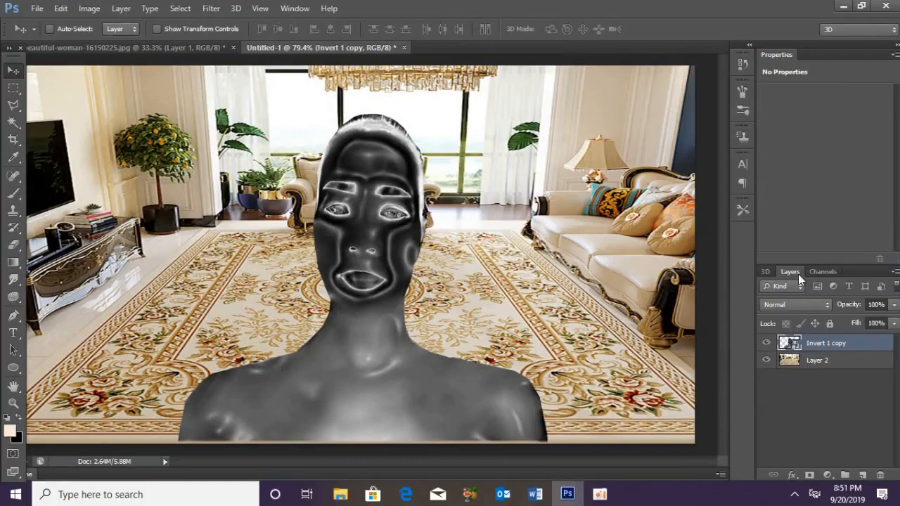
Add a Levels adjustment layer clipped to the woman's smart object and set its white input level to 223.
{"action": "left_click", "coordinate": [828, 476]}
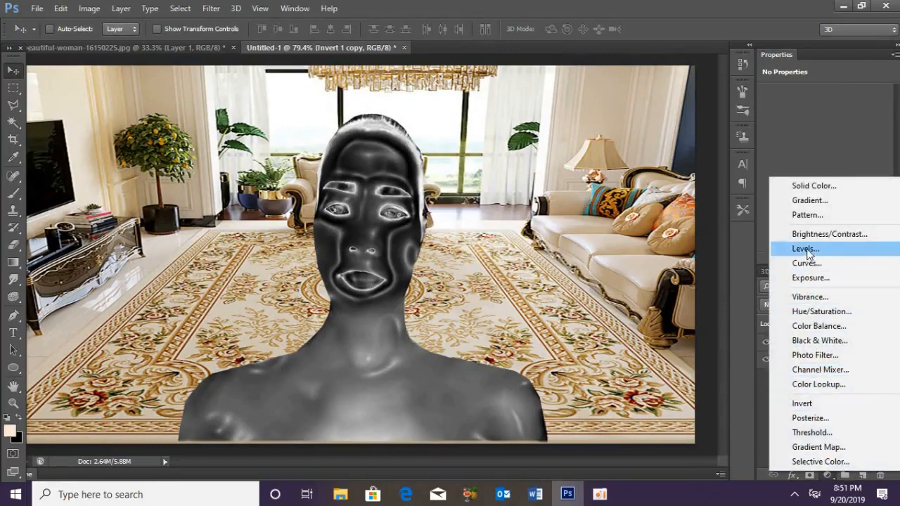
{"action": "left_click", "coordinate": [806, 250]}
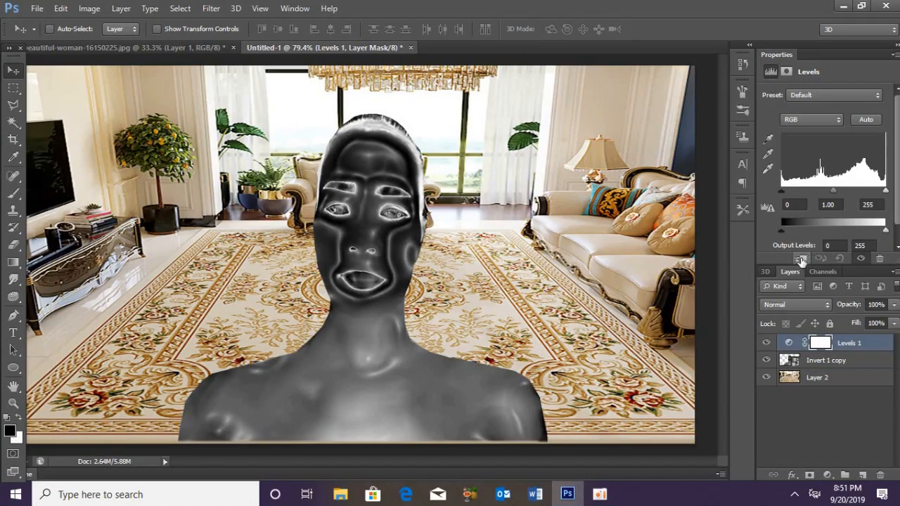
{"action": "left_click", "coordinate": [801, 260]}
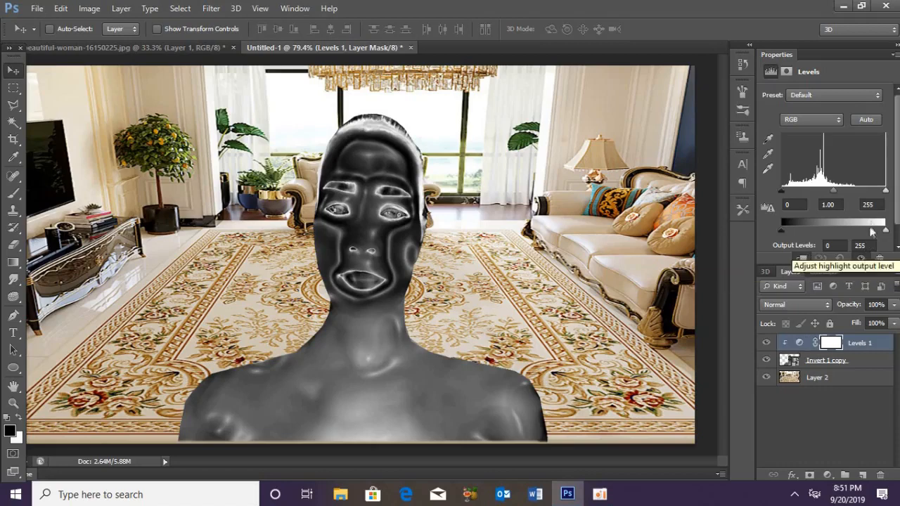
{"action": "left_click", "coordinate": [880, 204]}
{"action": "type", "text": "223"}
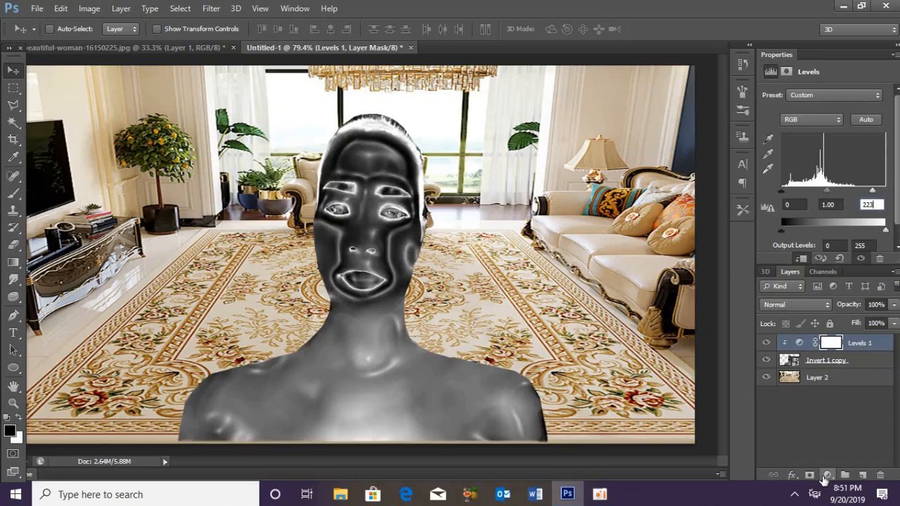
Add a Hue/Saturation adjustment clipped to the woman's layer, with Colorize enabled, hue 50 and saturation 70.
{"action": "left_click", "coordinate": [828, 477]}
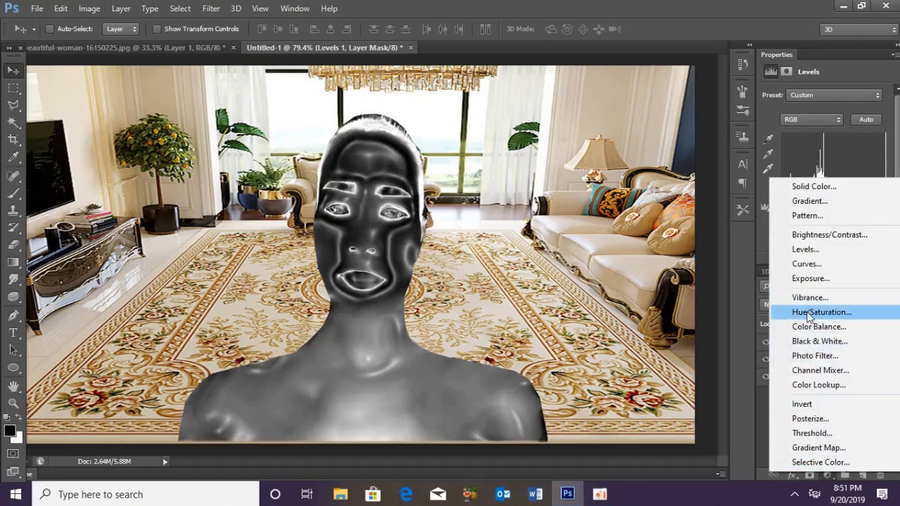
{"action": "left_click", "coordinate": [806, 312]}
{"action": "left_click", "coordinate": [802, 260]}
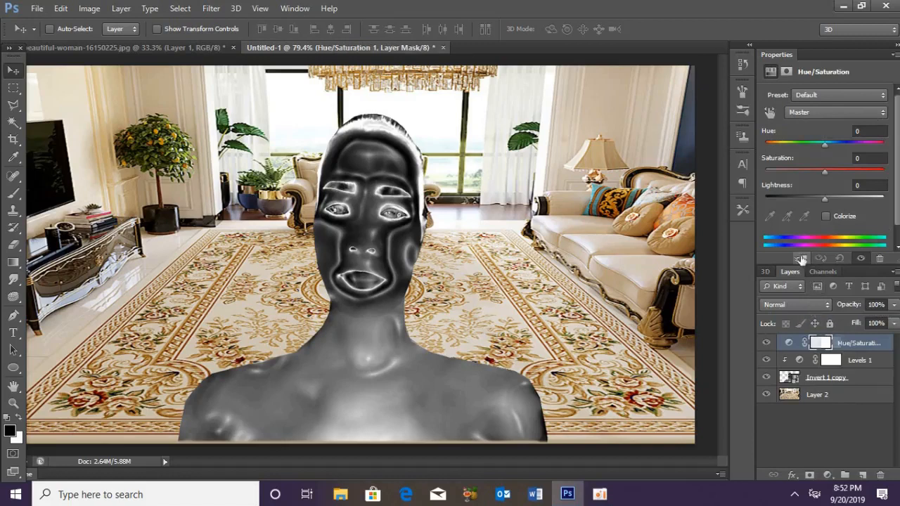
{"action": "left_click", "coordinate": [826, 215]}
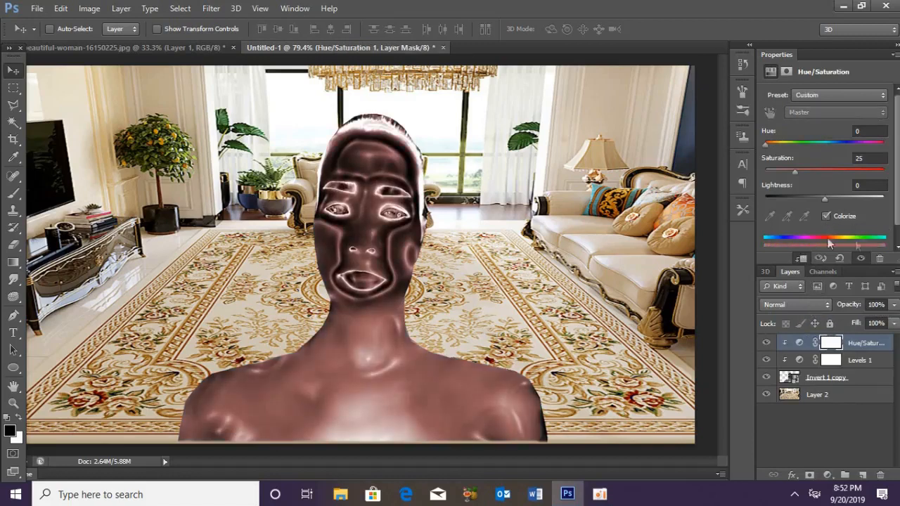
{"action": "left_click", "coordinate": [876, 131]}
{"action": "type", "text": "50"}
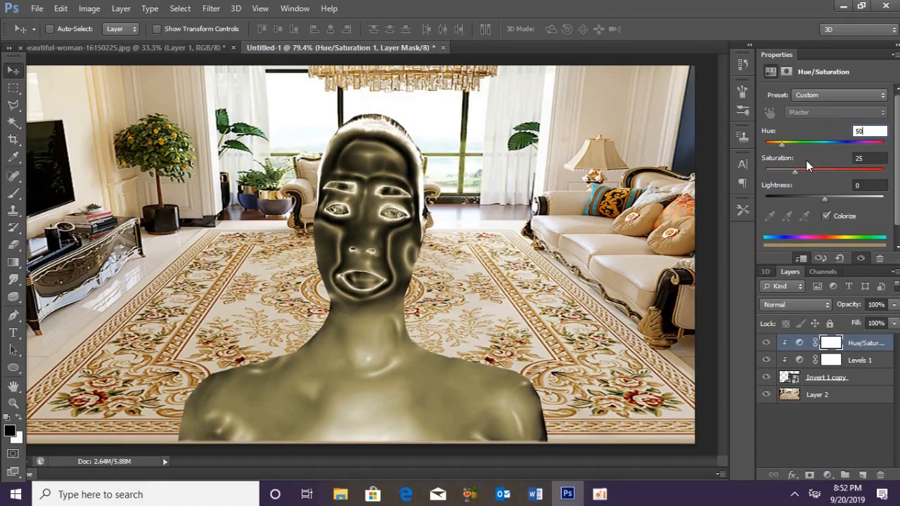
{"action": "left_click", "coordinate": [878, 158]}
{"action": "type", "text": "70"}
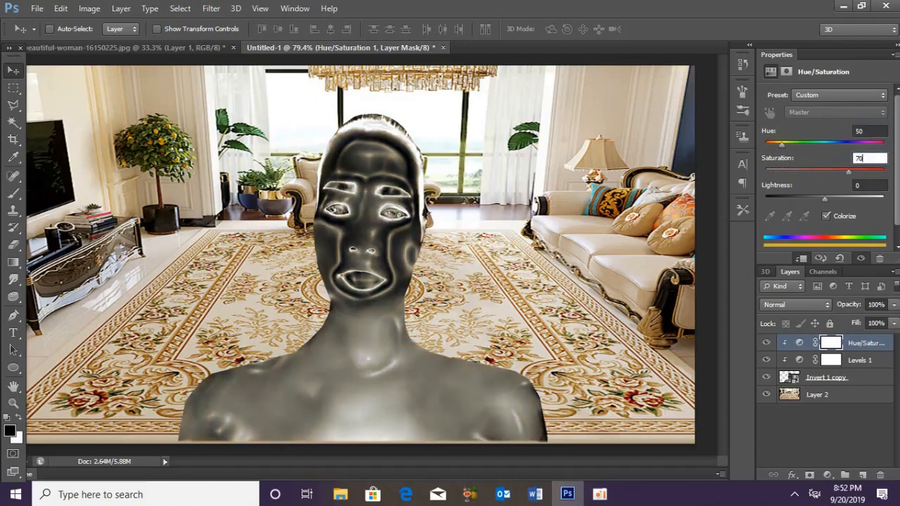
Combine the woman's layer with the Levels and Hue/Saturation adjustments into one smart object.
{"action": "left_click", "coordinate": [823, 379], "text": "shift"}
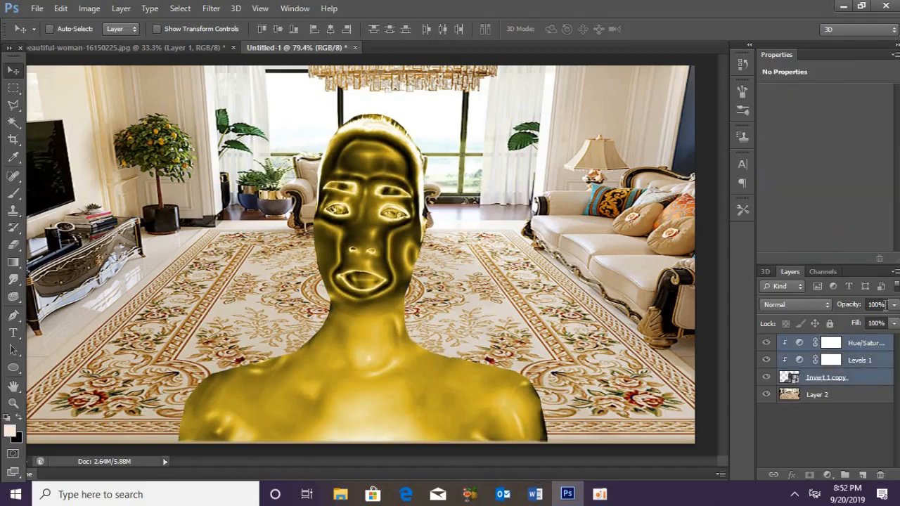
{"action": "left_click", "coordinate": [896, 271]}
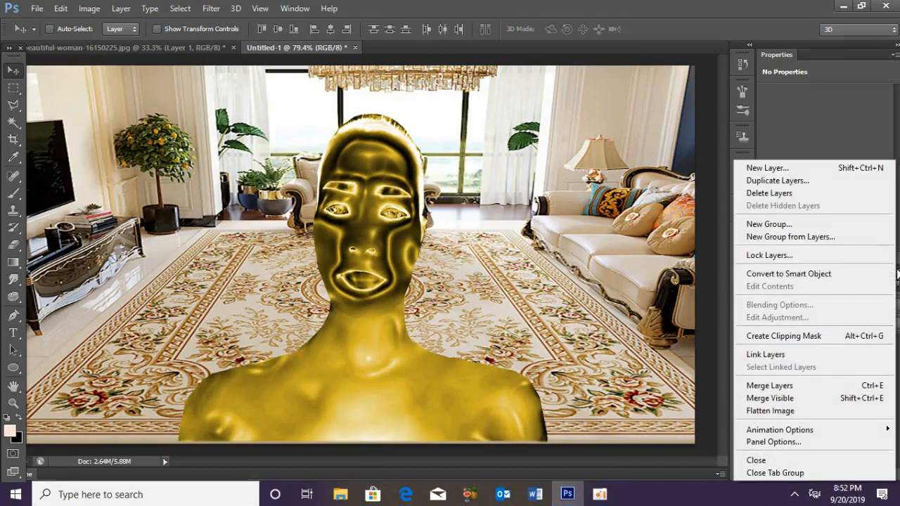
{"action": "left_click", "coordinate": [835, 276]}
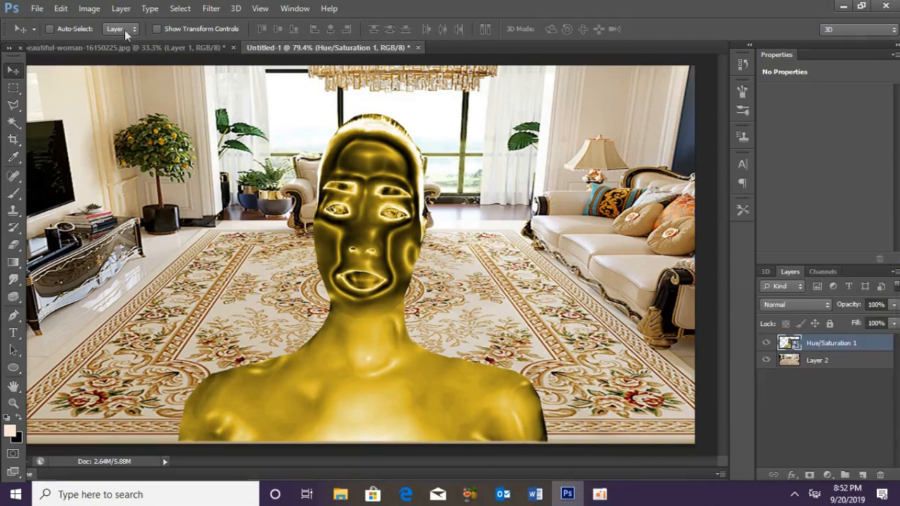
Start a Shadows/Highlights adjustment on the gold figure and set the shadows amount and tonal width to 60%.
{"action": "left_click", "coordinate": [89, 8]}
{"action": "mouse_move", "coordinate": [98, 43]}
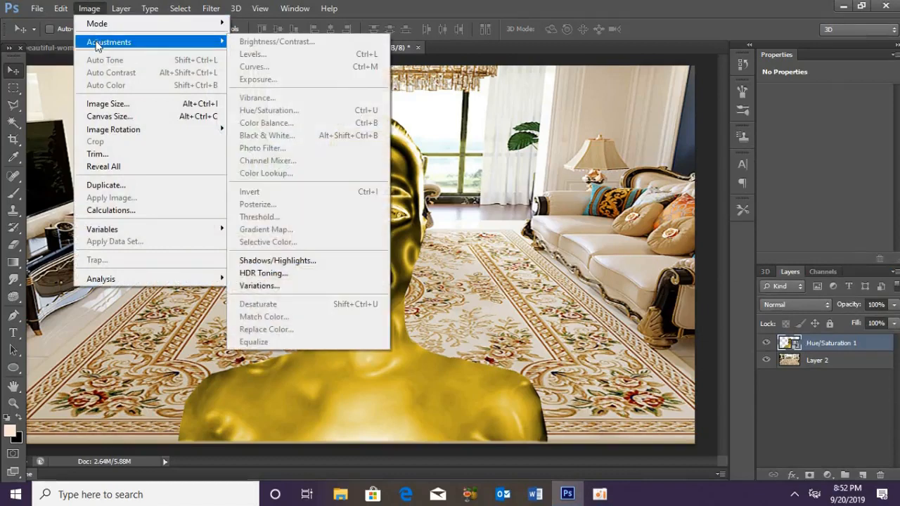
{"action": "left_click", "coordinate": [298, 262]}
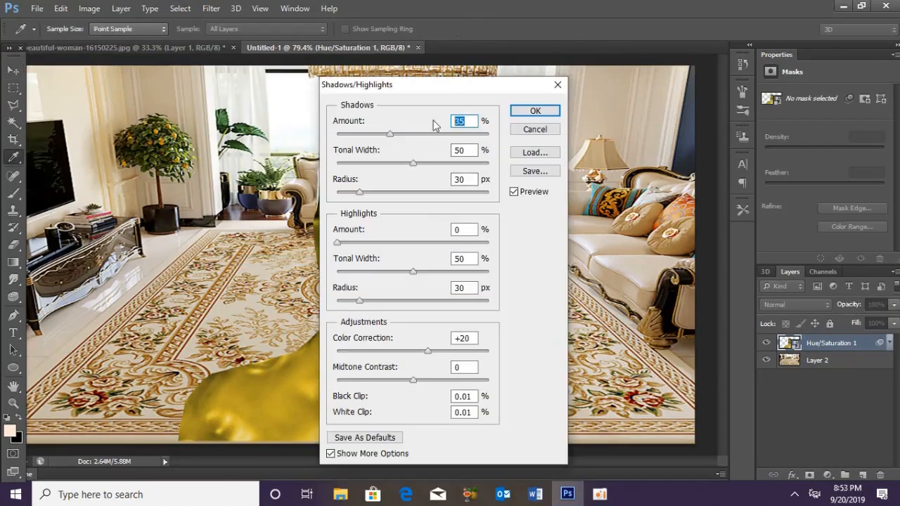
{"action": "type", "text": "60"}
{"action": "key", "text": "Tab"}
{"action": "type", "text": "60"}
{"action": "left_click_drag", "start_coordinate": [427, 85], "coordinate": [559, 77]}
{"action": "key", "text": "Tab"}
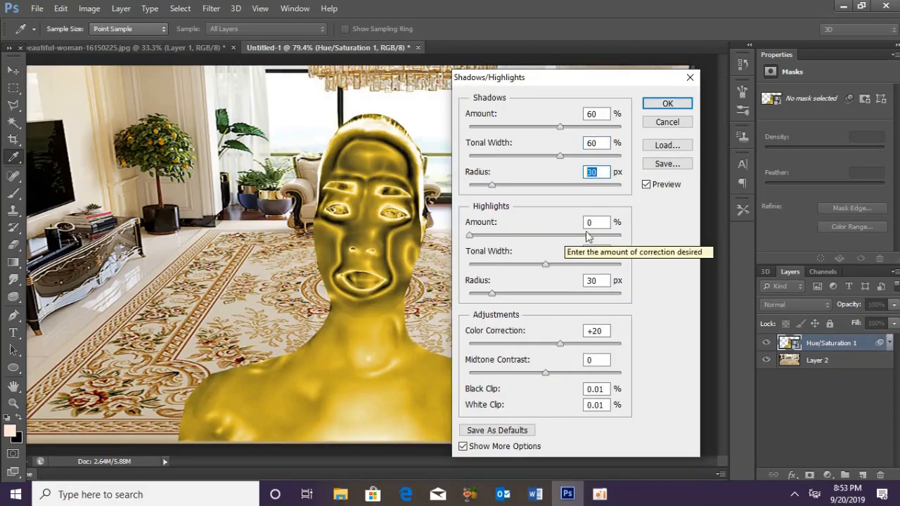
Set color correction to +100 and midtone contrast to -20, and apply the Shadows/Highlights adjustment to the gold figure.
{"action": "left_click", "coordinate": [594, 221]}
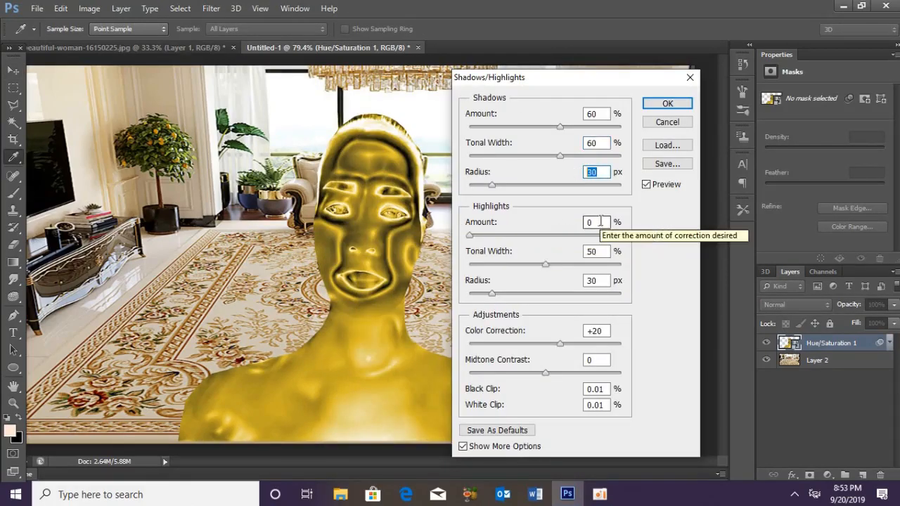
{"action": "left_click_drag", "start_coordinate": [605, 251], "coordinate": [592, 251]}
{"action": "left_click_drag", "start_coordinate": [609, 280], "coordinate": [555, 286]}
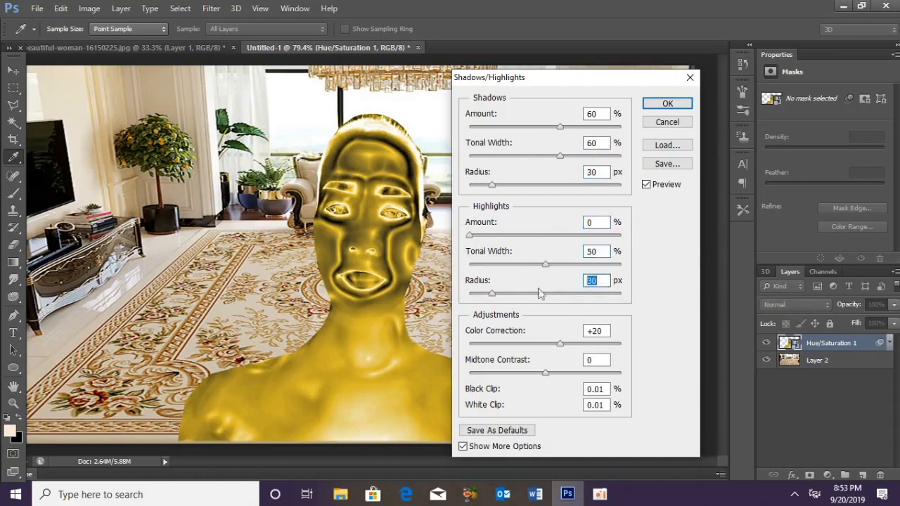
{"action": "key", "text": "Tab"}
{"action": "left_click", "coordinate": [605, 329]}
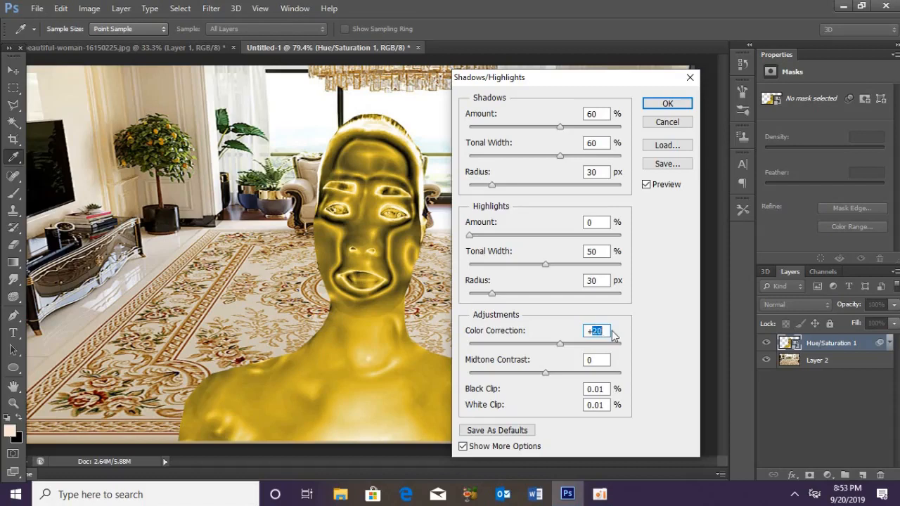
{"action": "type", "text": "00"}
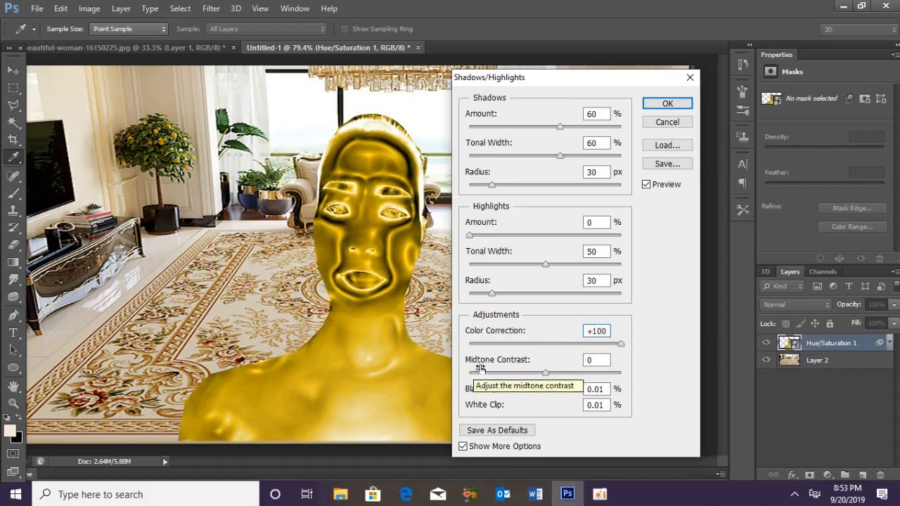
{"action": "double_click", "coordinate": [590, 359]}
{"action": "type", "text": "-20"}
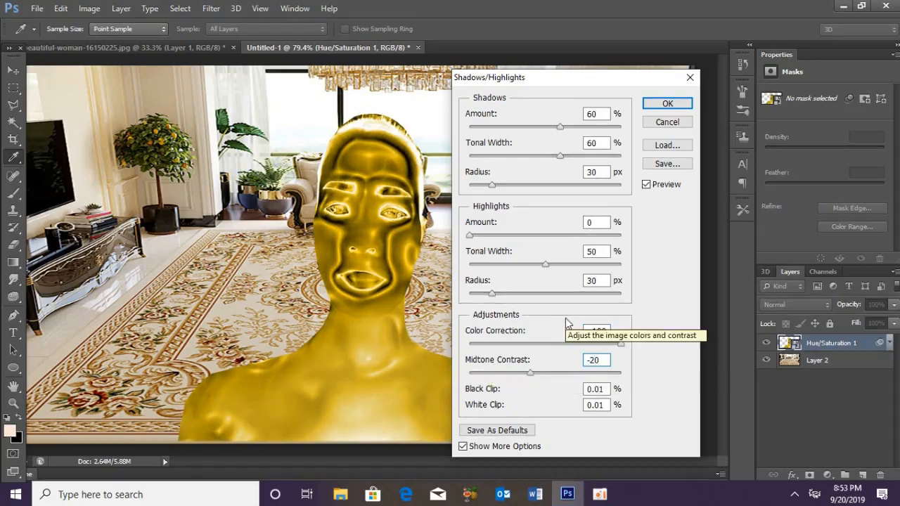
{"action": "key", "text": "Return"}
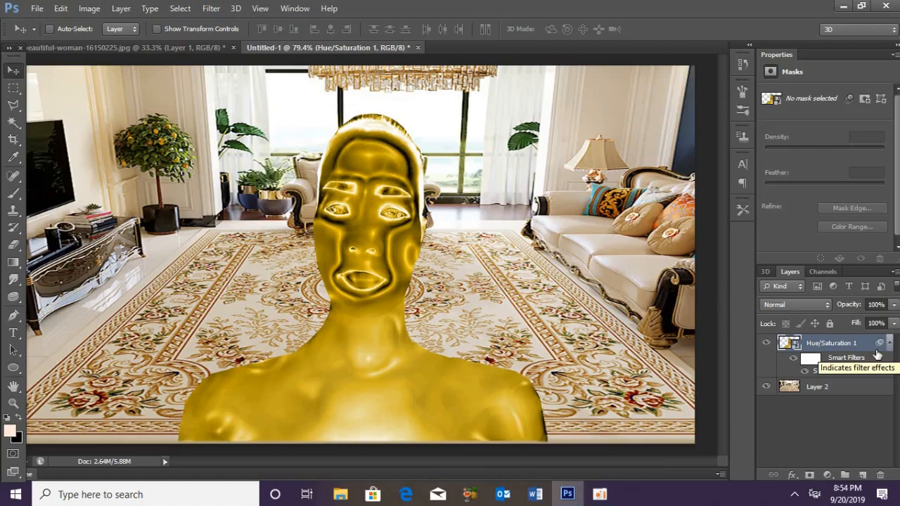
Open the gold figure's nested smart objects down to the innermost one holding the Black & White and Invert adjustments.
{"action": "double_click", "coordinate": [812, 344]}
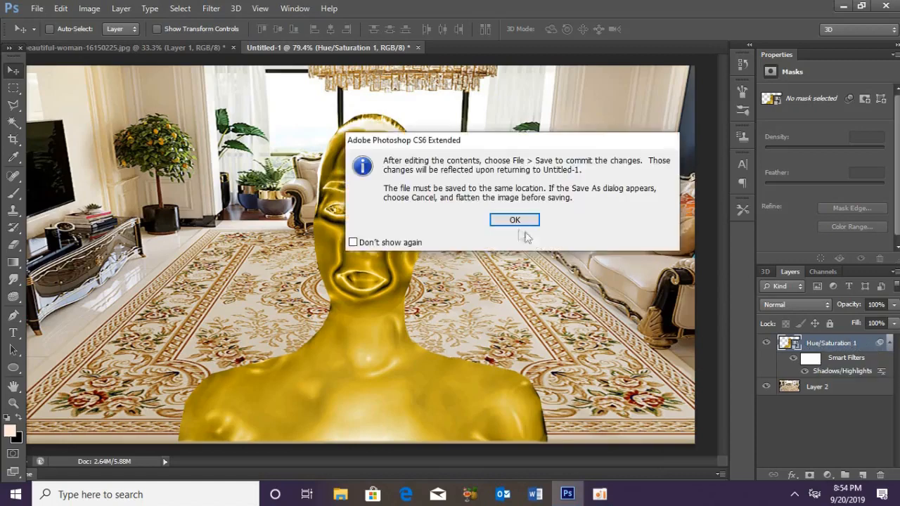
{"action": "left_click", "coordinate": [515, 221]}
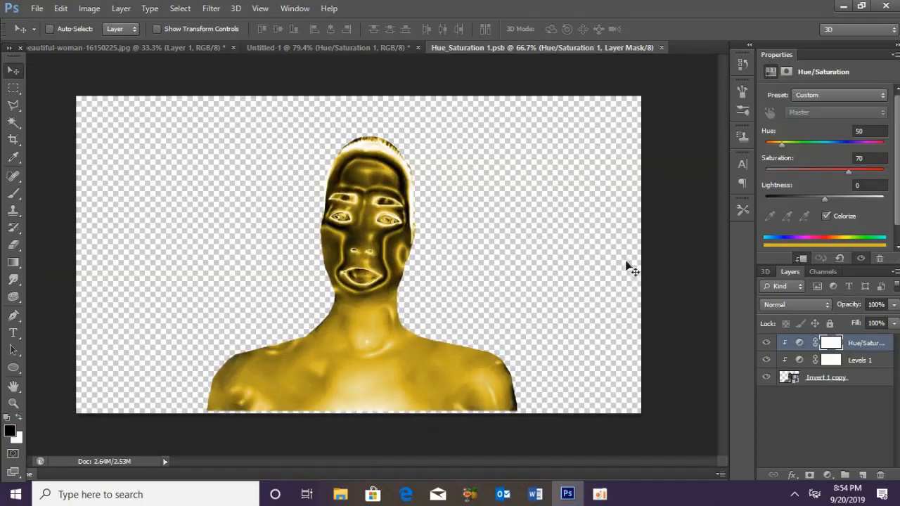
{"action": "double_click", "coordinate": [788, 377]}
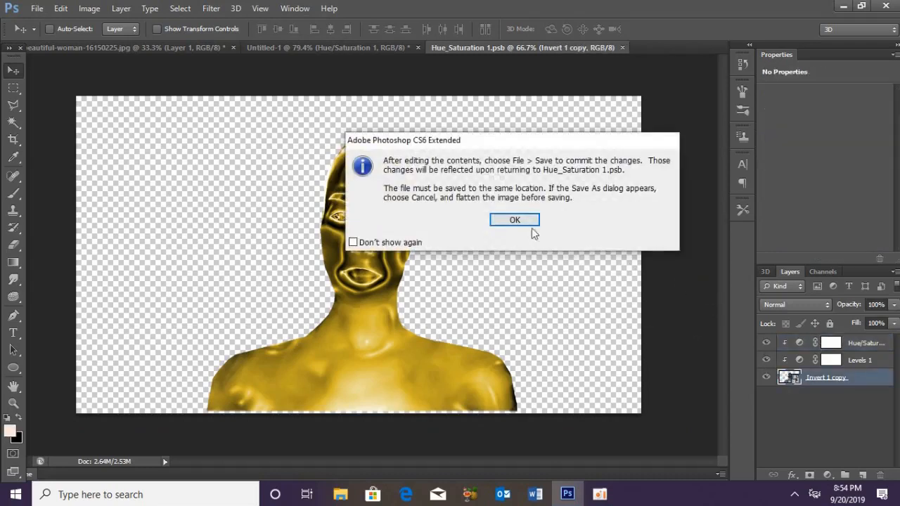
{"action": "left_click", "coordinate": [511, 221]}
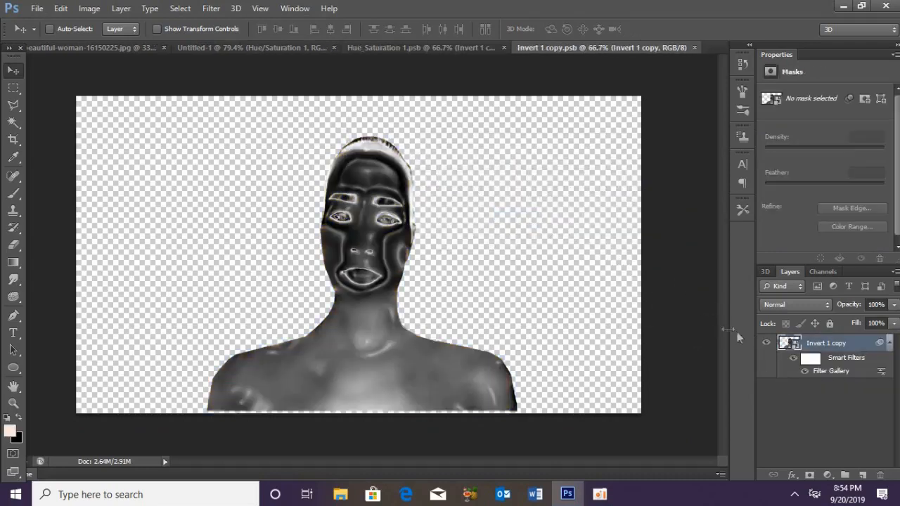
{"action": "double_click", "coordinate": [788, 343]}
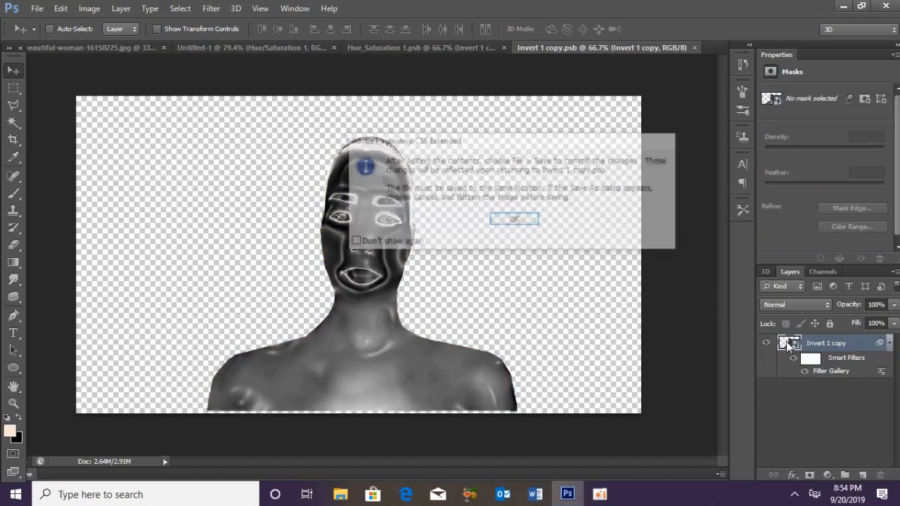
{"action": "left_click", "coordinate": [524, 222]}
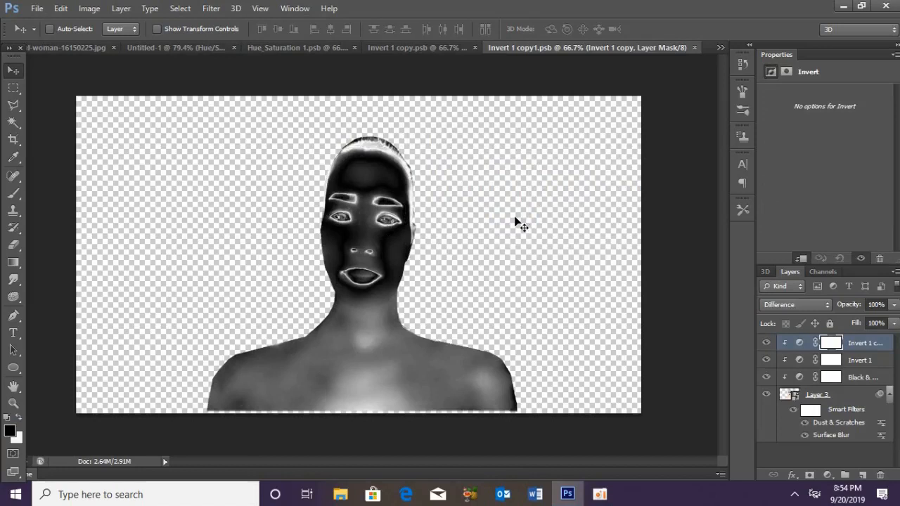
Set the opacity of the topmost Invert adjustment copy to 90%.
{"action": "left_click", "coordinate": [878, 305]}
{"action": "type", "text": "90"}
{"action": "key", "text": "Return"}
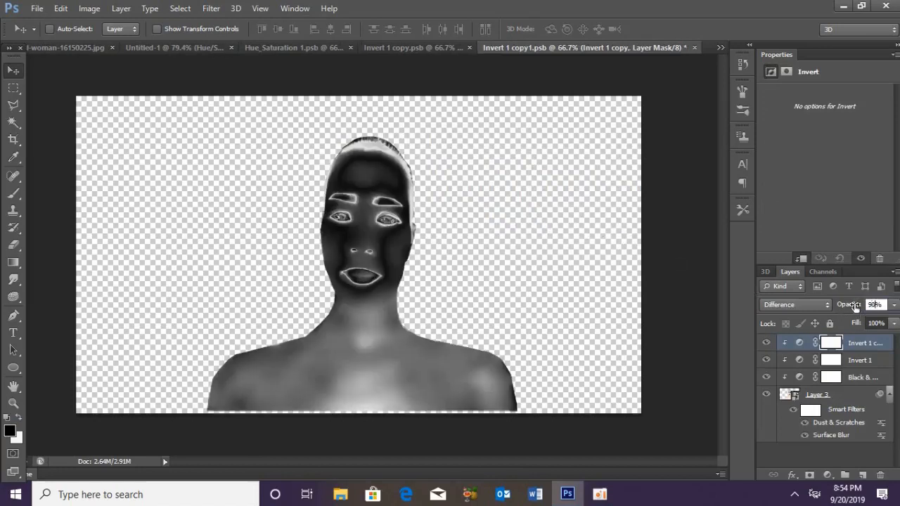
Save and close the three nested smart object documents to update the gold figure in the living-room composition.
{"action": "left_click", "coordinate": [695, 48]}
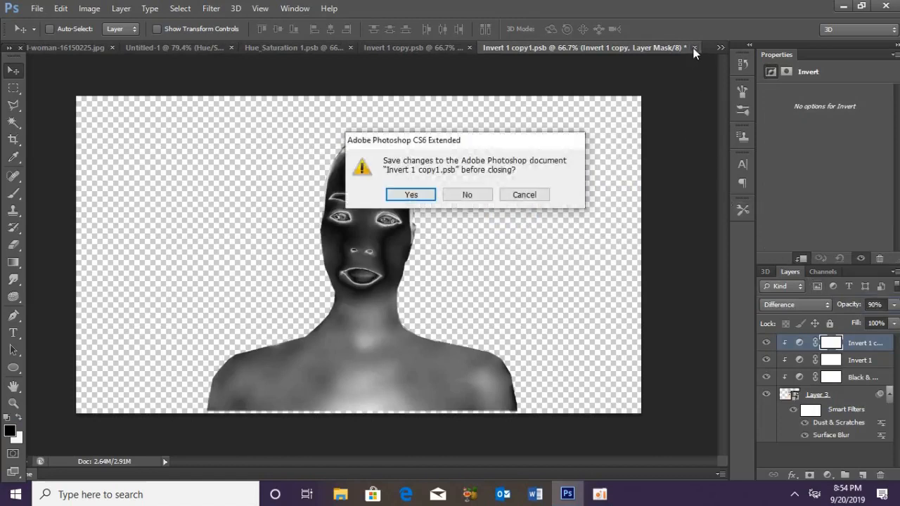
{"action": "left_click", "coordinate": [406, 195]}
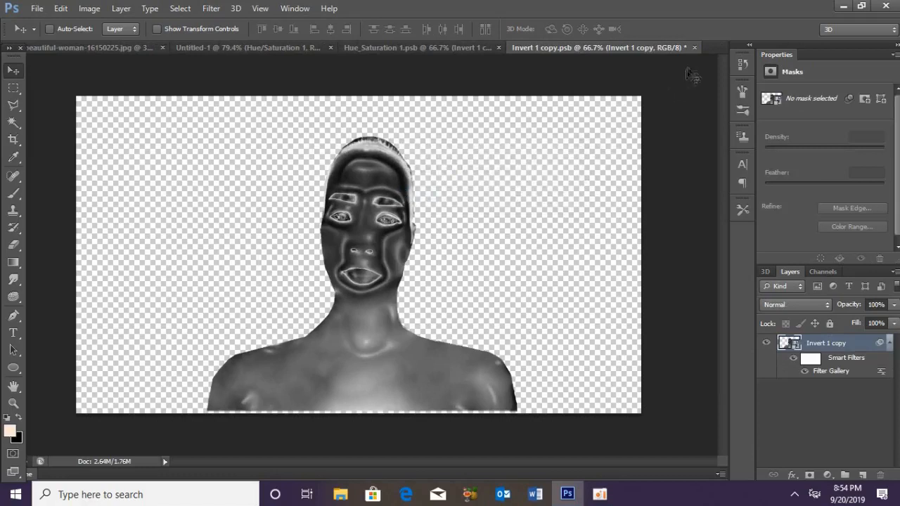
{"action": "left_click", "coordinate": [695, 48]}
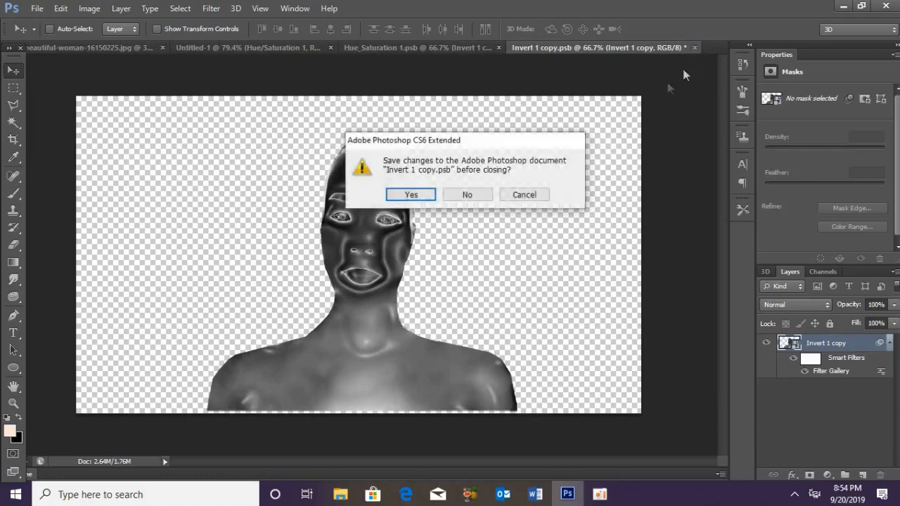
{"action": "left_click", "coordinate": [421, 194]}
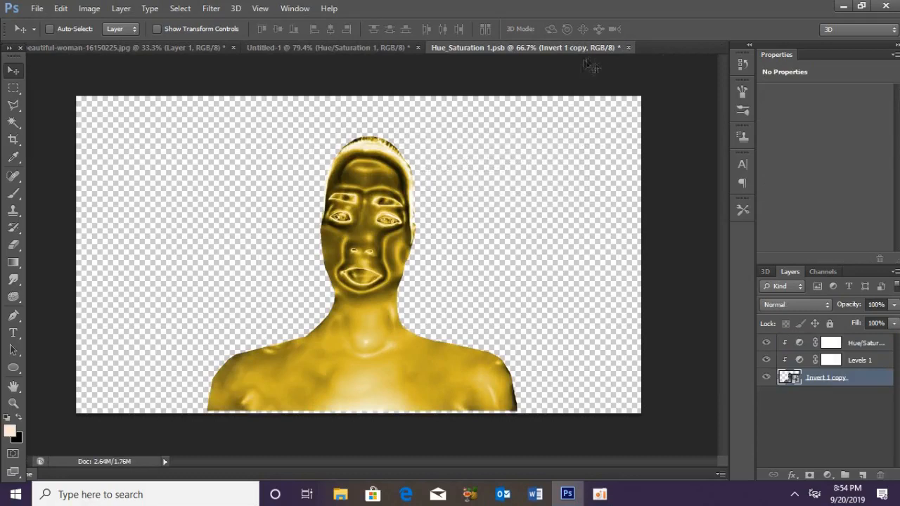
{"action": "left_click", "coordinate": [628, 47]}
{"action": "left_click", "coordinate": [406, 196]}
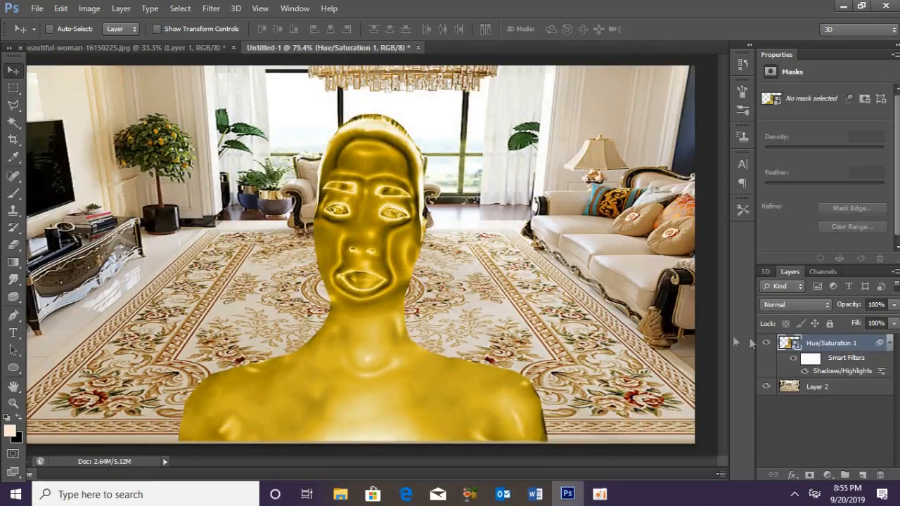
Add an Inner Glow layer style to the gold figure and set its glow color to white.
{"action": "double_click", "coordinate": [836, 345]}
{"action": "double_click", "coordinate": [872, 347]}
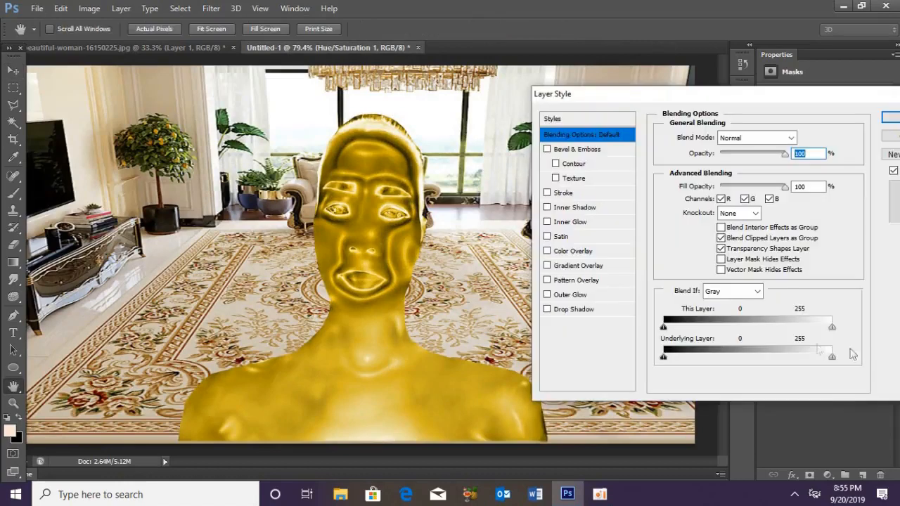
{"action": "left_click", "coordinate": [568, 223]}
{"action": "left_click", "coordinate": [697, 184]}
{"action": "left_click_drag", "start_coordinate": [540, 300], "coordinate": [492, 290]}
{"action": "left_click", "coordinate": [808, 289]}
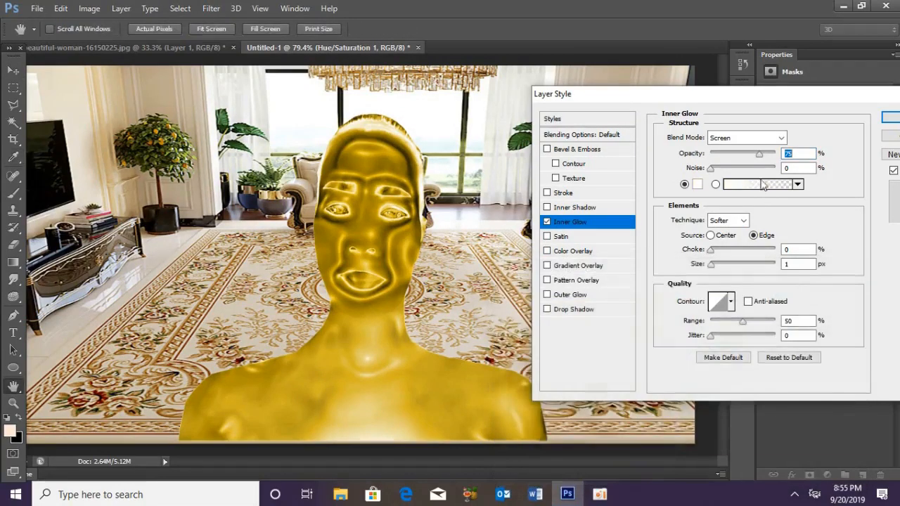
Set the Inner Glow to Color Dodge blending with 100% opacity and a size of 50 px.
{"action": "left_click", "coordinate": [743, 138]}
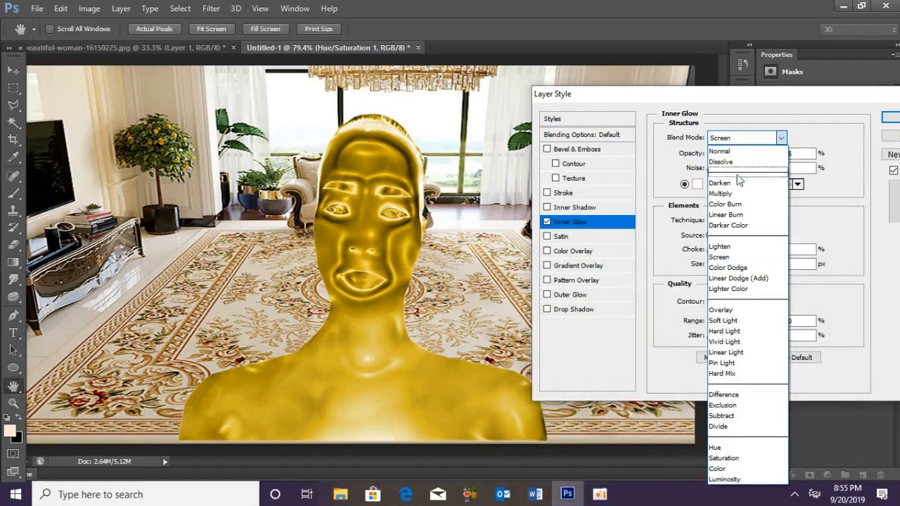
{"action": "left_click", "coordinate": [743, 267]}
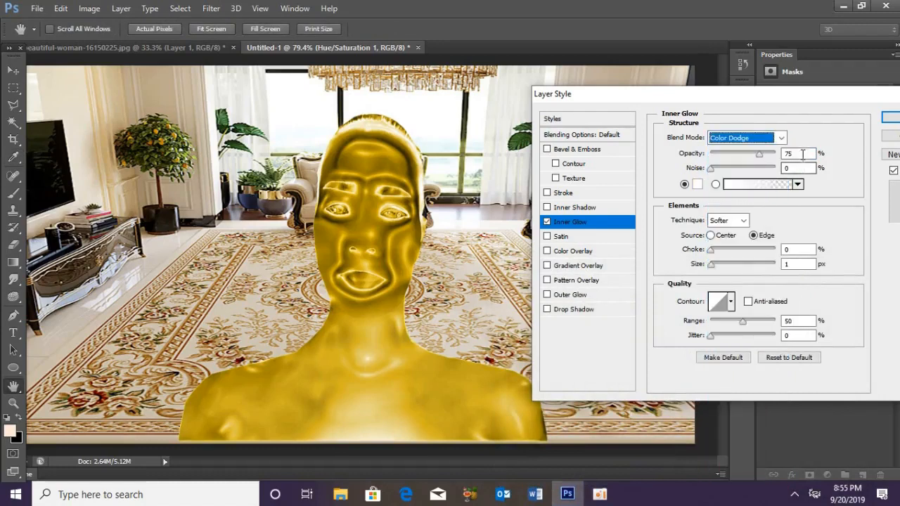
{"action": "key", "text": "Tab"}
{"action": "type", "text": "100"}
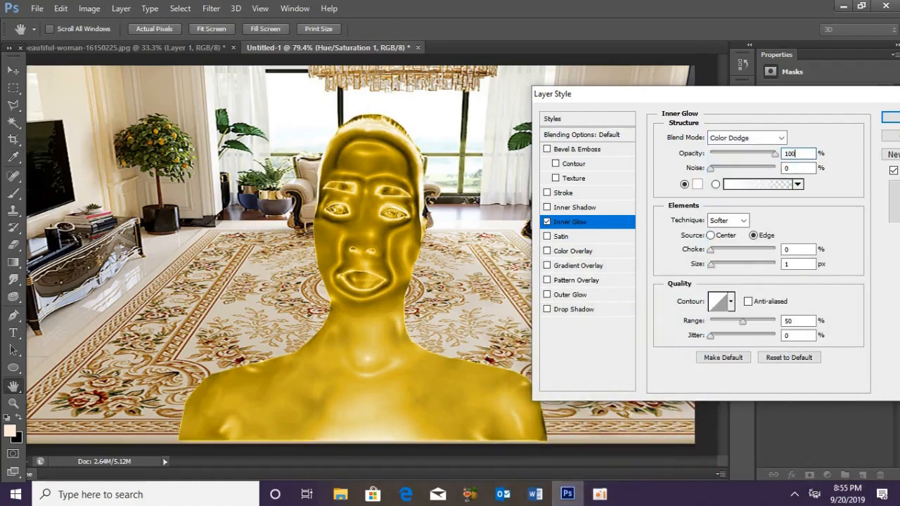
{"action": "left_click_drag", "start_coordinate": [802, 262], "coordinate": [767, 263]}
{"action": "type", "text": "50"}
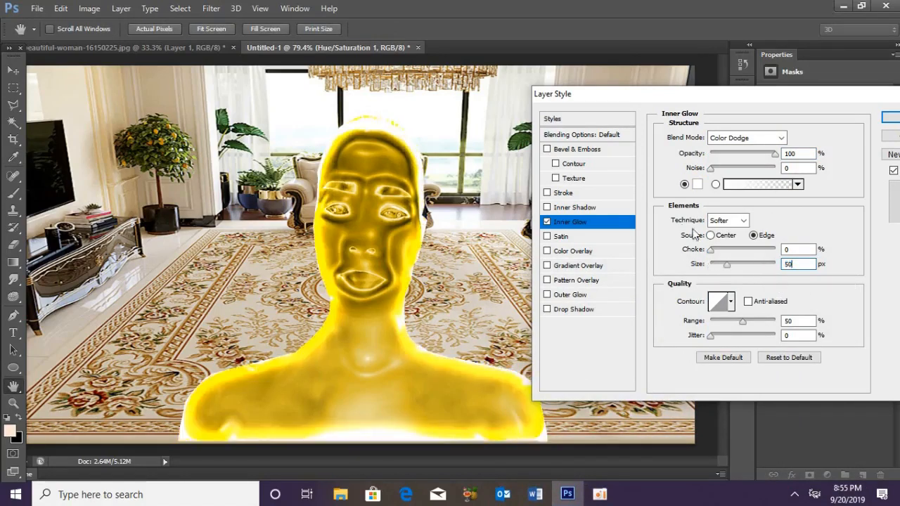
Add an Outer Glow to the gold figure's layer style with the yellow color ffff03.
{"action": "left_click", "coordinate": [568, 296]}
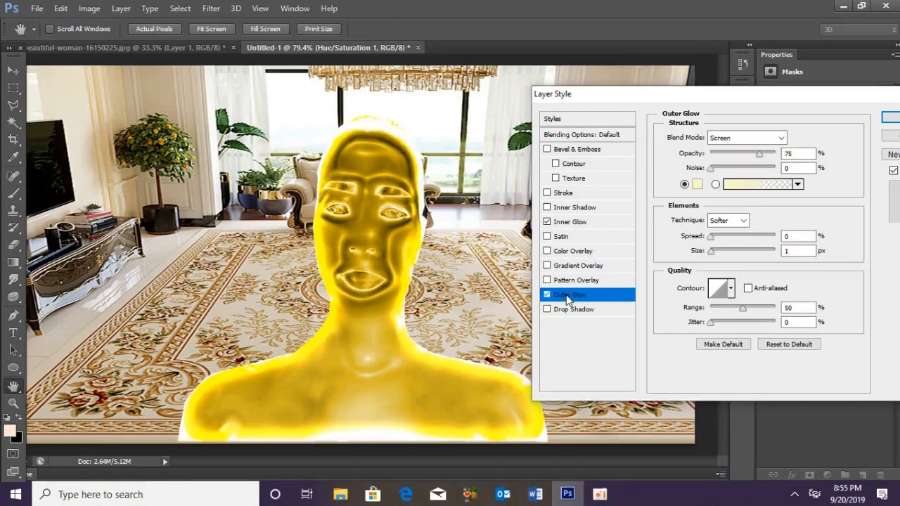
{"action": "left_click", "coordinate": [696, 184]}
{"action": "double_click", "coordinate": [747, 476]}
{"action": "type", "text": "ffff"}
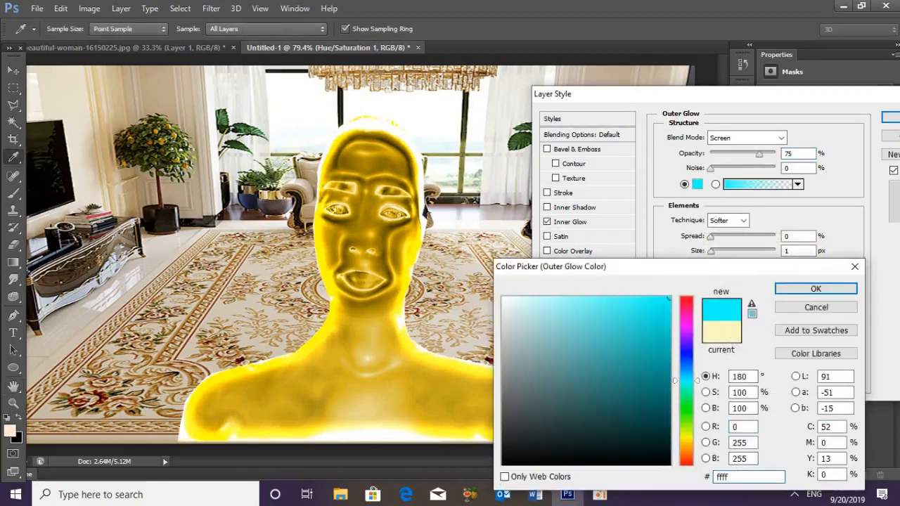
{"action": "type", "text": "03"}
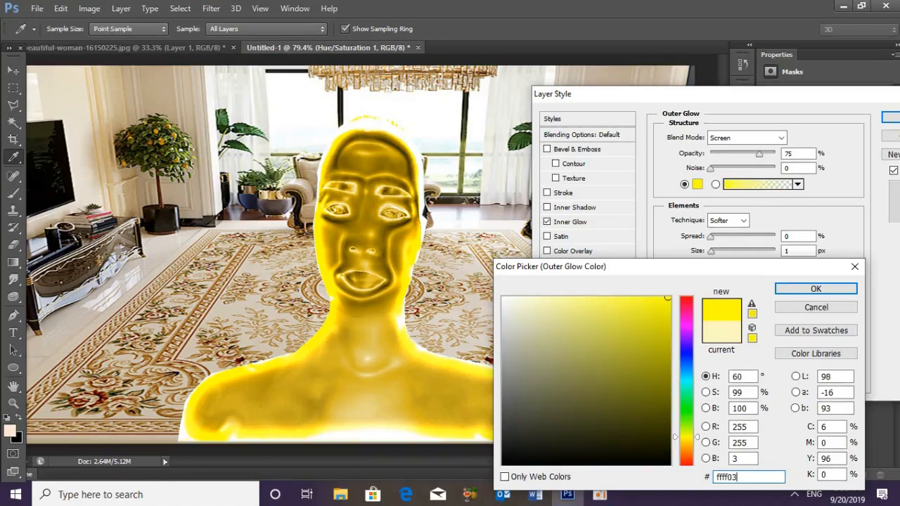
{"action": "left_click", "coordinate": [809, 288]}
Set the Outer Glow to Soft Light blending, 100% opacity and 50 px size, and apply the layer style.
{"action": "left_click", "coordinate": [774, 139]}
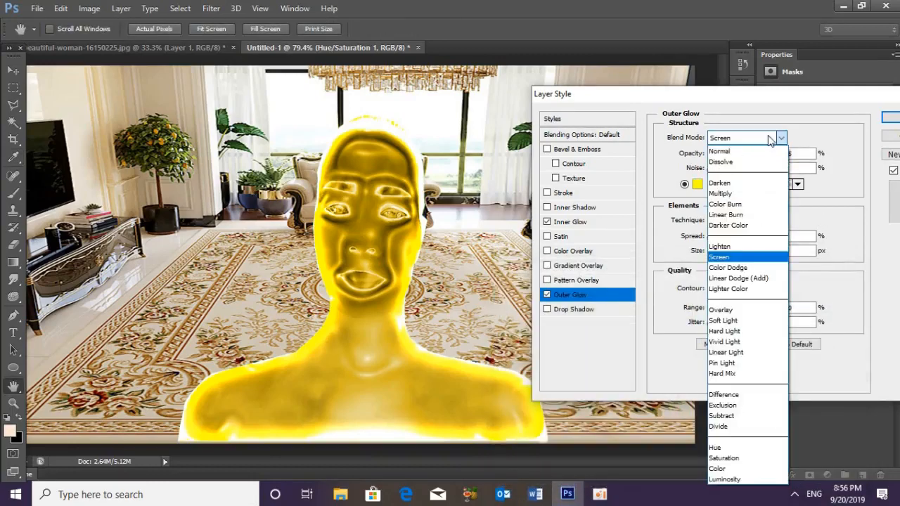
{"action": "left_click", "coordinate": [731, 320]}
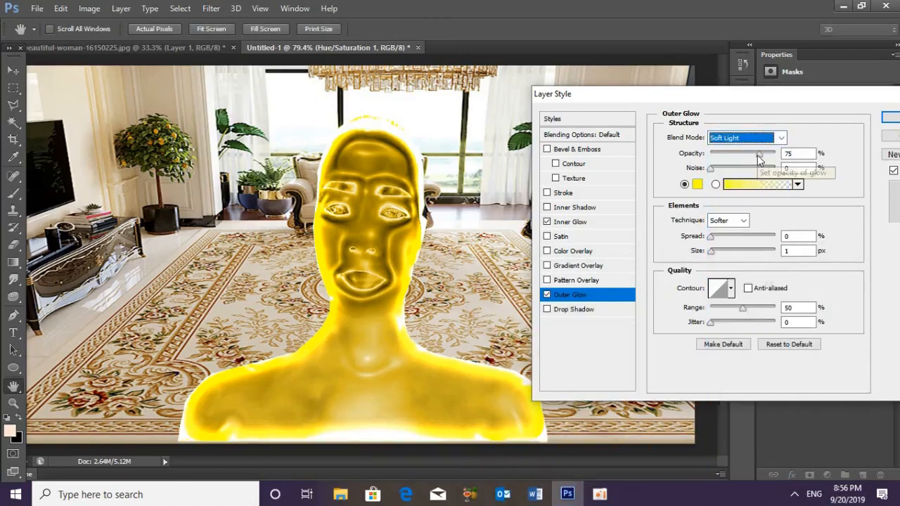
{"action": "left_click_drag", "start_coordinate": [759, 155], "coordinate": [788, 156]}
{"action": "left_click_drag", "start_coordinate": [797, 251], "coordinate": [771, 249]}
{"action": "type", "text": "50"}
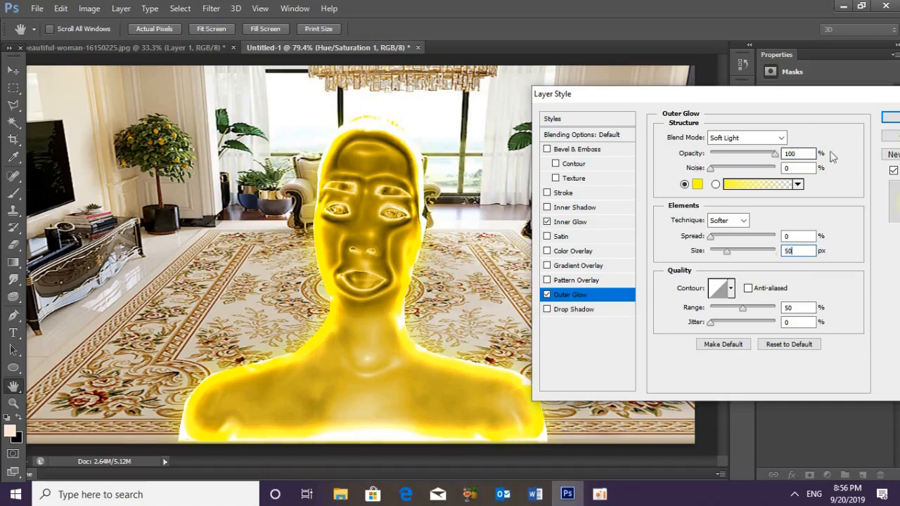
{"action": "key", "text": "Return"}
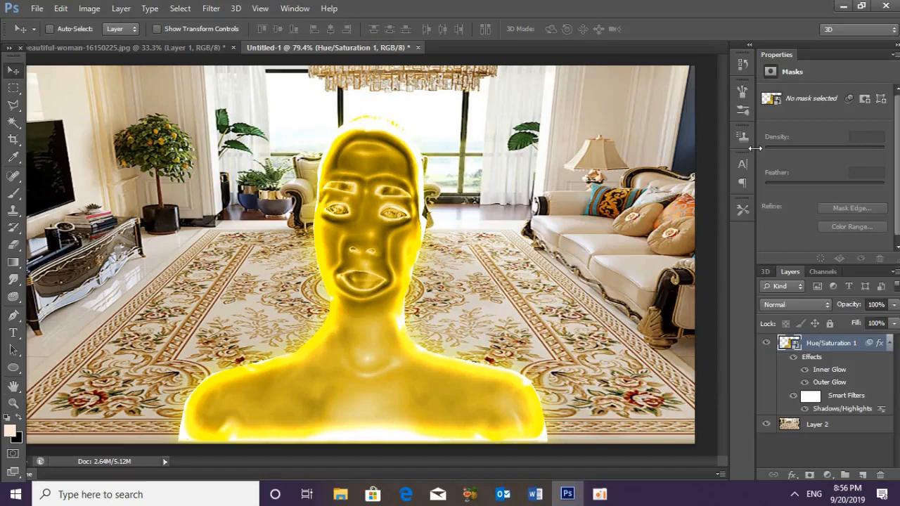
Duplicate the glowing gold figure's layer and add a Hue/Saturation adjustment above the copy.
{"action": "key", "text": "ctrl+j"}
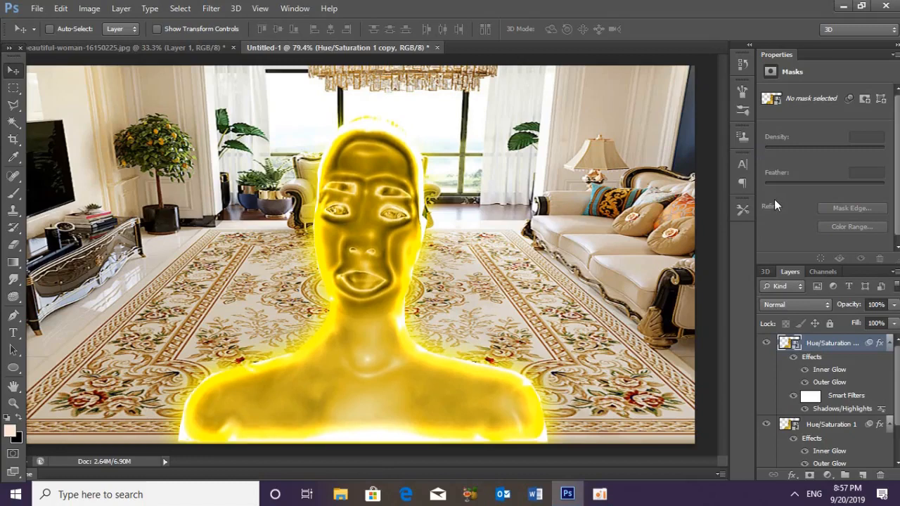
{"action": "left_click", "coordinate": [828, 476]}
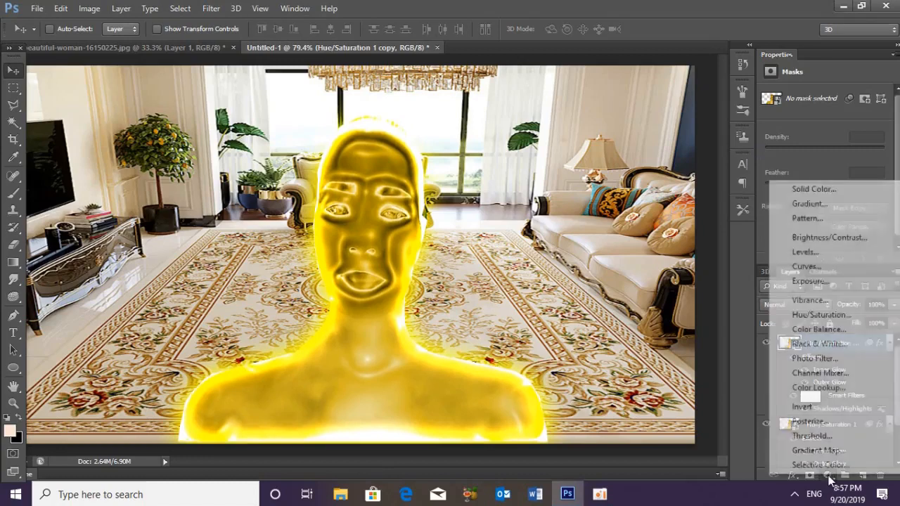
{"action": "left_click", "coordinate": [826, 315]}
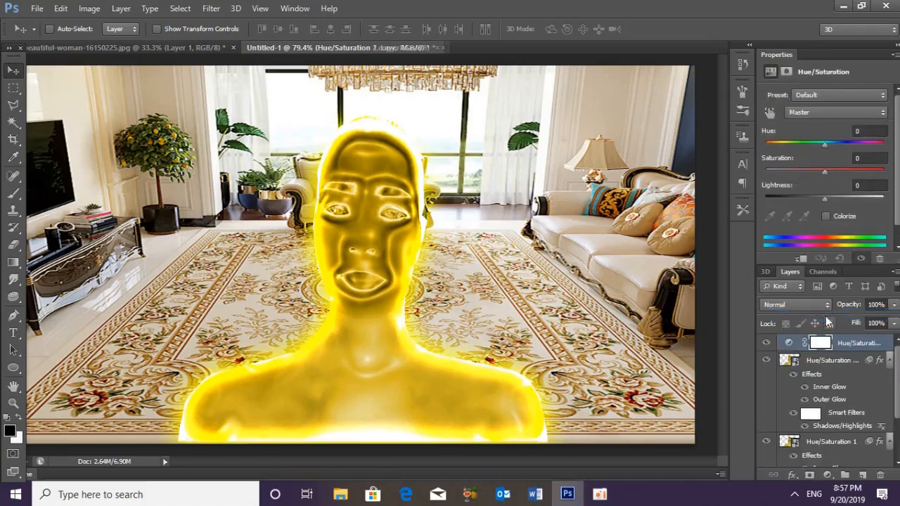
Set the new Hue/Saturation adjustment to hue -2 and saturation 100, and raise its lightness slightly.
{"action": "left_click", "coordinate": [866, 130]}
{"action": "type", "text": "-2"}
{"action": "key", "text": "Tab"}
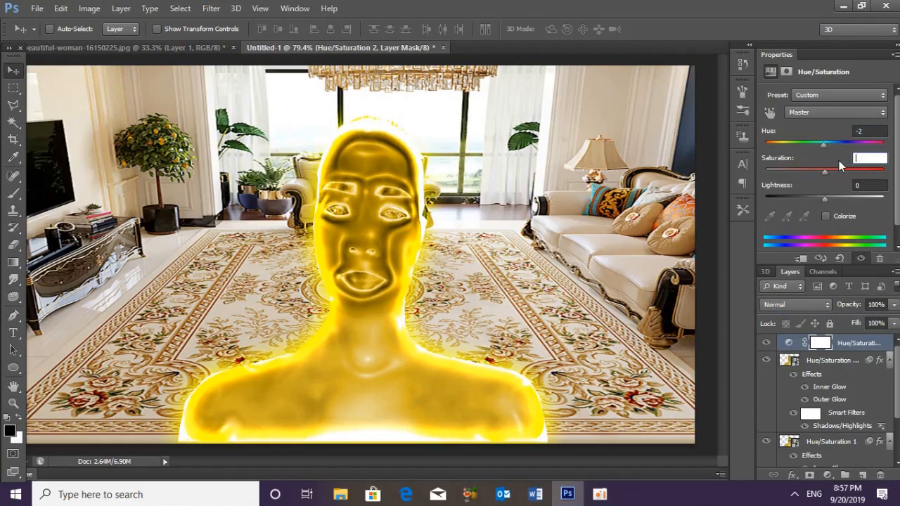
{"action": "type", "text": "100"}
{"action": "left_click_drag", "start_coordinate": [826, 201], "coordinate": [838, 204]}
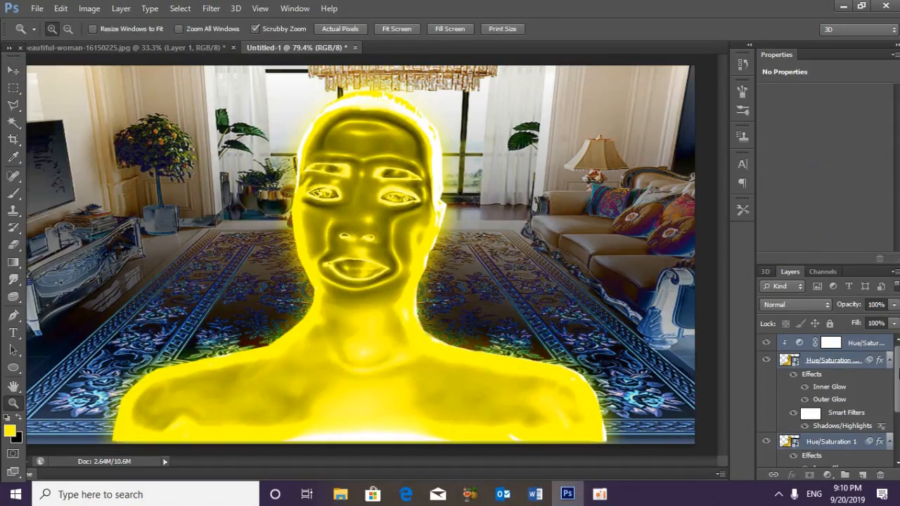
Merge the top Hue/Saturation adjustment and both gold figure layers into a single layer.
{"action": "left_click", "coordinate": [858, 347]}
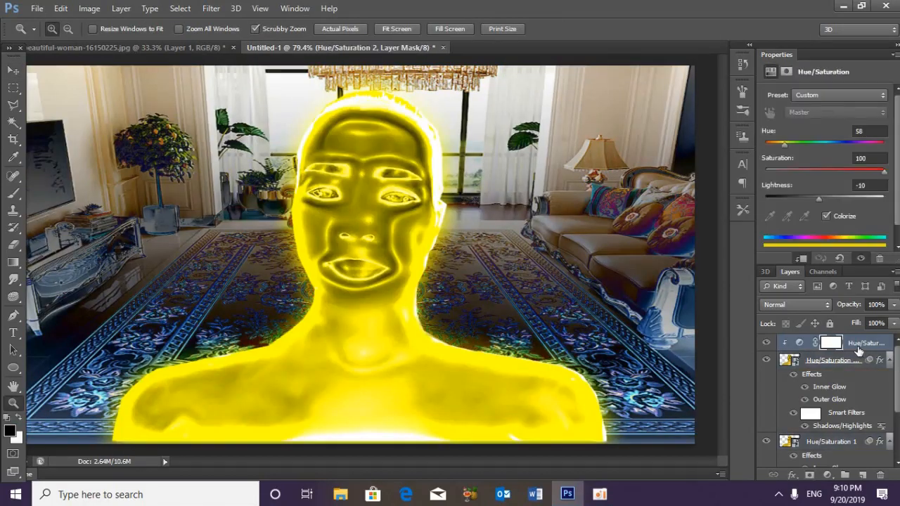
{"action": "left_click", "coordinate": [810, 364]}
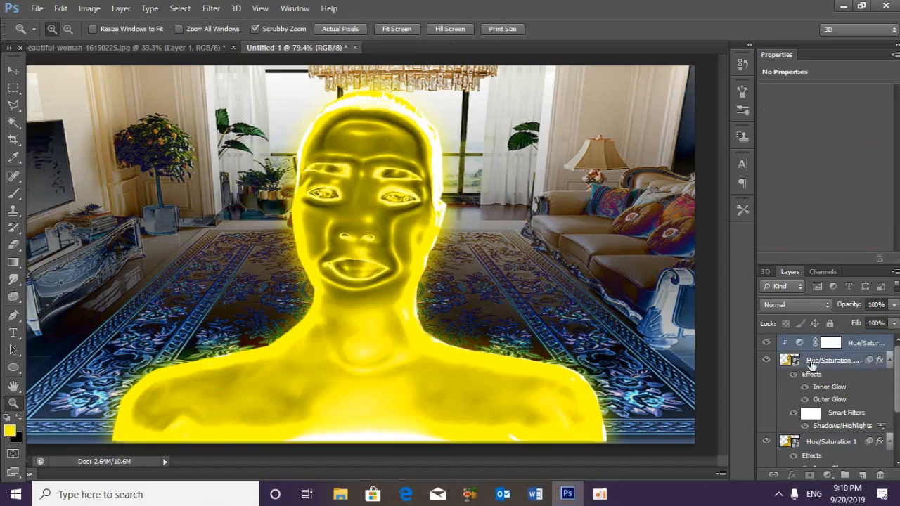
{"action": "left_click", "coordinate": [830, 444], "text": "ctrl"}
{"action": "scroll", "coordinate": [841, 431], "scroll_direction": "down", "scroll_amount": 3}
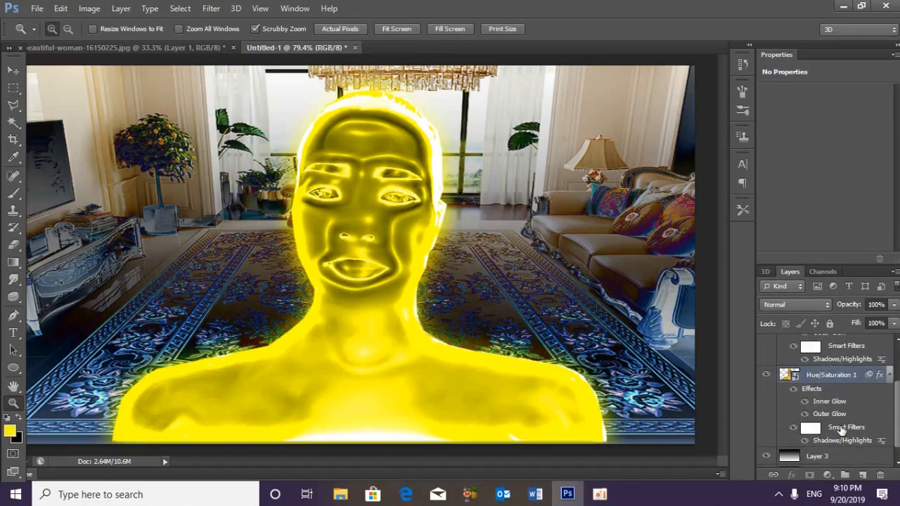
{"action": "key", "text": "ctrl+e"}
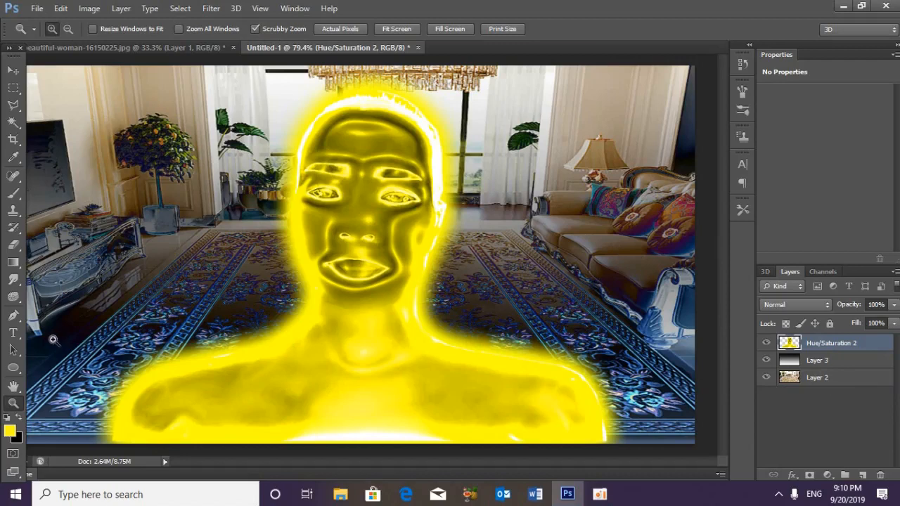
Choose the Brush tool and set the foreground colour to a fully saturated bright yellow.
{"action": "left_click", "coordinate": [14, 193]}
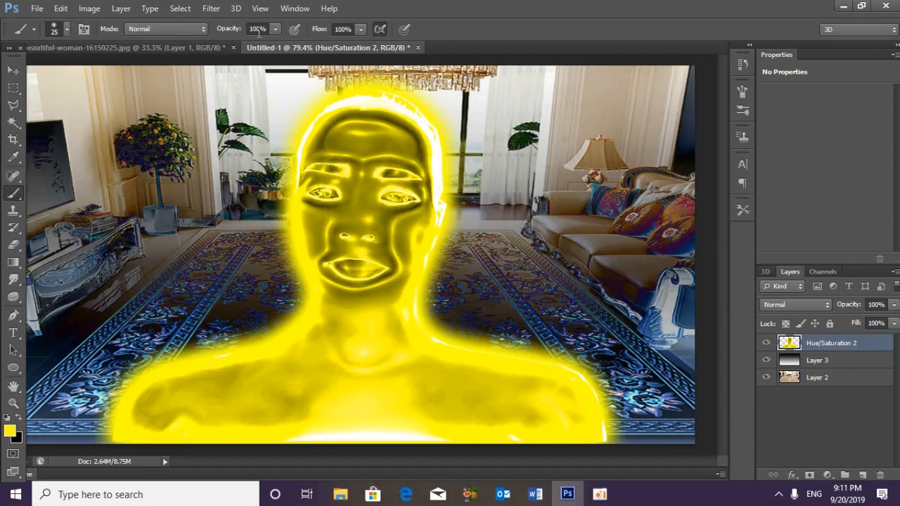
{"action": "left_click", "coordinate": [9, 432]}
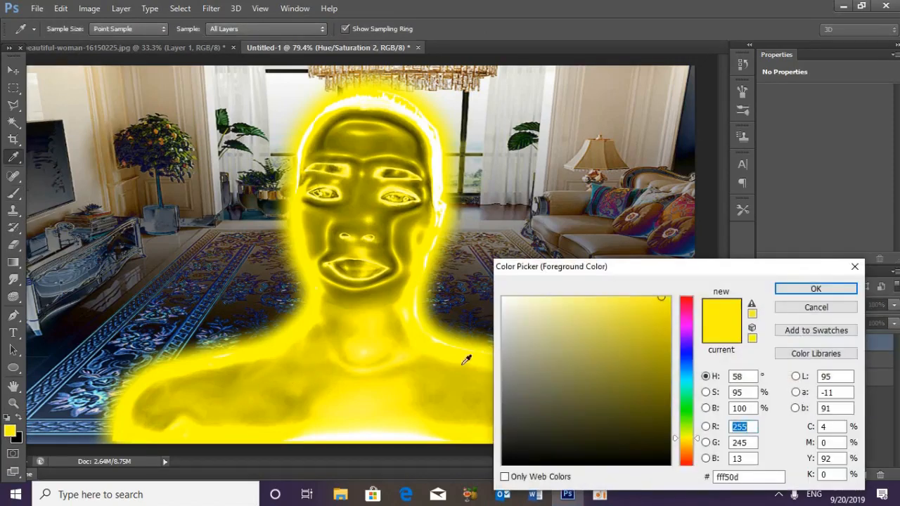
{"action": "left_click_drag", "start_coordinate": [662, 297], "coordinate": [679, 290]}
{"action": "left_click", "coordinate": [815, 288]}
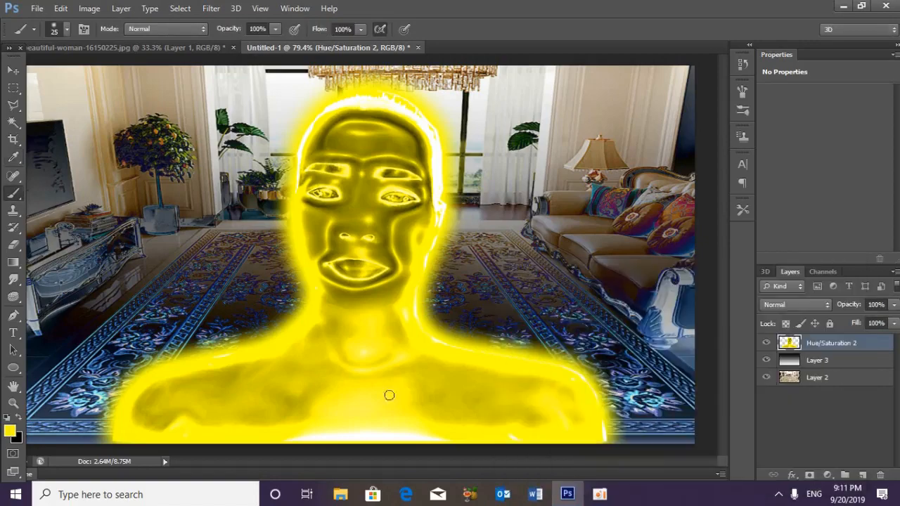
Paint yellow over the white highlight along the figure's lower chest edge with a 25 px brush.
{"action": "key", "text": "ctrl+plus"}
{"action": "key", "text": "ctrl+plus"}
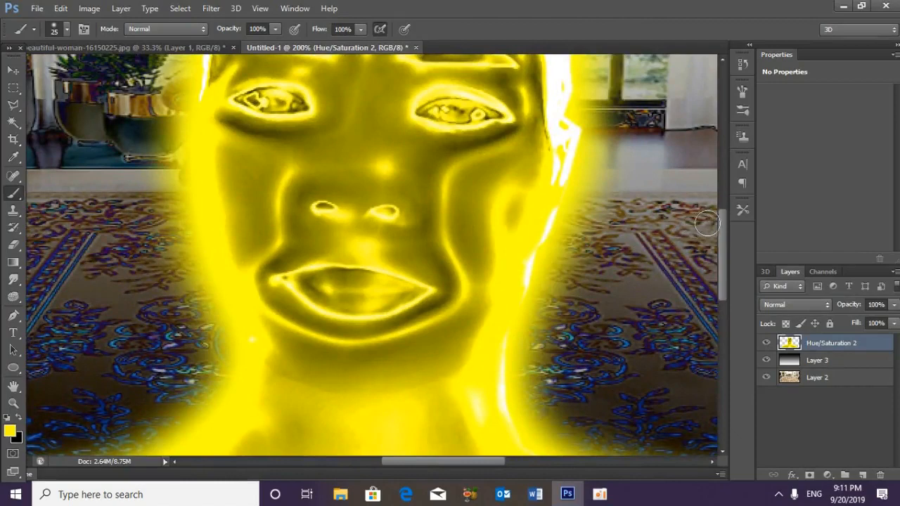
{"action": "left_click_drag", "start_coordinate": [723, 231], "coordinate": [718, 307]}
{"action": "mouse_move", "coordinate": [199, 389]}
{"action": "left_mouse_down"}
{"action": "mouse_move", "coordinate": [590, 396]}
{"action": "mouse_move", "coordinate": [296, 372]}
{"action": "mouse_move", "coordinate": [401, 371]}
{"action": "mouse_move", "coordinate": [268, 374]}
{"action": "mouse_move", "coordinate": [165, 392]}
{"action": "mouse_move", "coordinate": [490, 378]}
{"action": "mouse_move", "coordinate": [605, 388]}
{"action": "mouse_move", "coordinate": [343, 354]}
{"action": "mouse_move", "coordinate": [402, 332]}
{"action": "mouse_move", "coordinate": [376, 178]}
{"action": "mouse_move", "coordinate": [365, 195]}
{"action": "mouse_move", "coordinate": [372, 220]}
{"action": "left_mouse_up"}
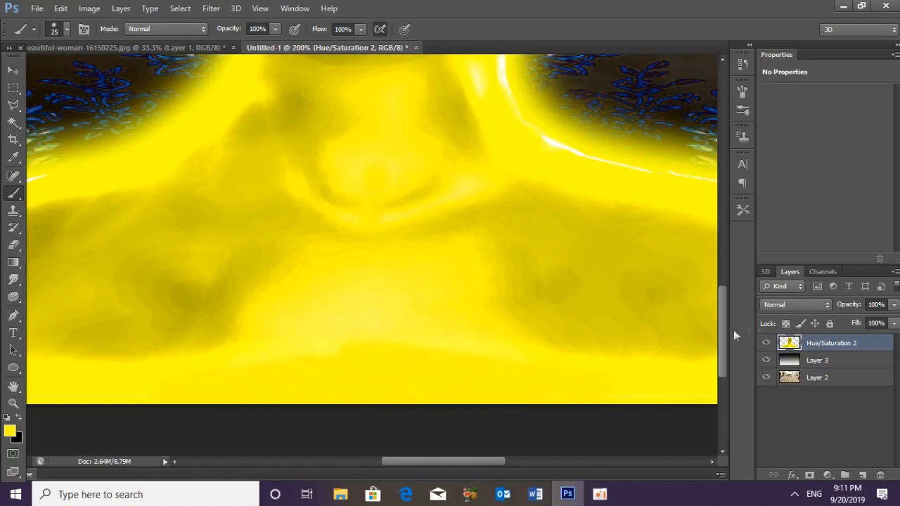
Paint yellow over the white outlines and spots on the figure's right-hand shoulder and upper arm.
{"action": "left_click_drag", "start_coordinate": [476, 462], "coordinate": [528, 460]}
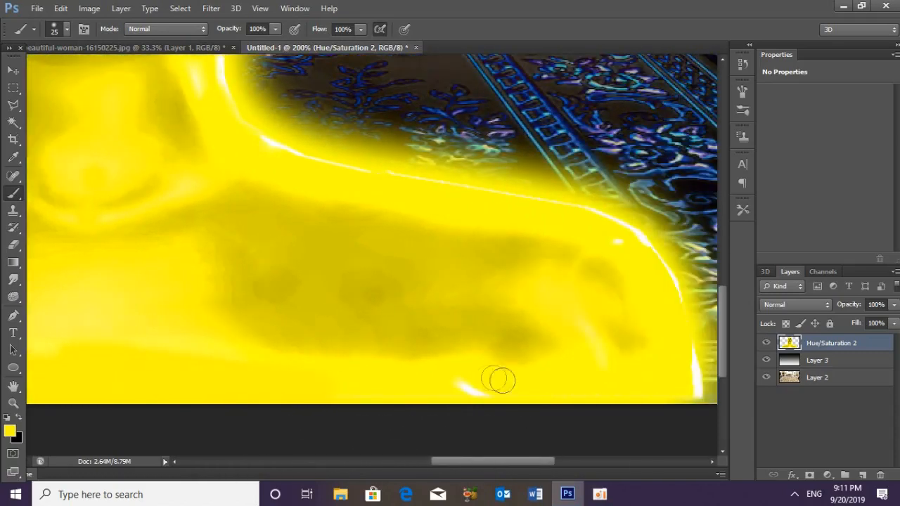
{"action": "mouse_move", "coordinate": [609, 387]}
{"action": "left_mouse_down"}
{"action": "mouse_move", "coordinate": [703, 383]}
{"action": "mouse_move", "coordinate": [687, 325]}
{"action": "mouse_move", "coordinate": [697, 391]}
{"action": "mouse_move", "coordinate": [692, 367]}
{"action": "left_mouse_up"}
{"action": "left_click_drag", "start_coordinate": [672, 260], "coordinate": [663, 251]}
{"action": "mouse_move", "coordinate": [675, 300]}
{"action": "left_mouse_down"}
{"action": "mouse_move", "coordinate": [601, 217]}
{"action": "mouse_move", "coordinate": [649, 245]}
{"action": "mouse_move", "coordinate": [633, 238]}
{"action": "mouse_move", "coordinate": [677, 305]}
{"action": "mouse_move", "coordinate": [611, 227]}
{"action": "mouse_move", "coordinate": [589, 216]}
{"action": "mouse_move", "coordinate": [357, 171]}
{"action": "mouse_move", "coordinate": [249, 132]}
{"action": "left_mouse_up"}
{"action": "mouse_move", "coordinate": [577, 284]}
{"action": "left_mouse_down"}
{"action": "mouse_move", "coordinate": [572, 322]}
{"action": "mouse_move", "coordinate": [596, 358]}
{"action": "left_mouse_up"}
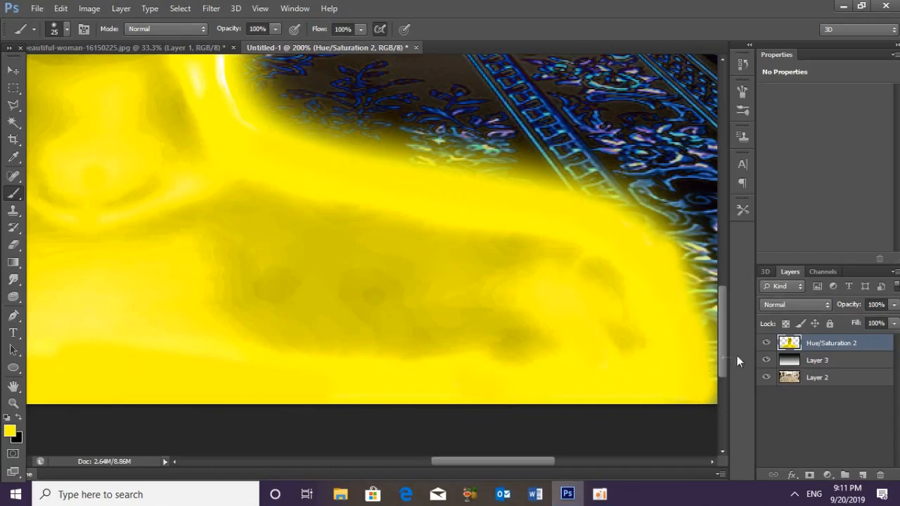
Cover the white outline along the right-hand side of the neck, jaw, ear and head with yellow.
{"action": "left_click_drag", "start_coordinate": [727, 343], "coordinate": [723, 290]}
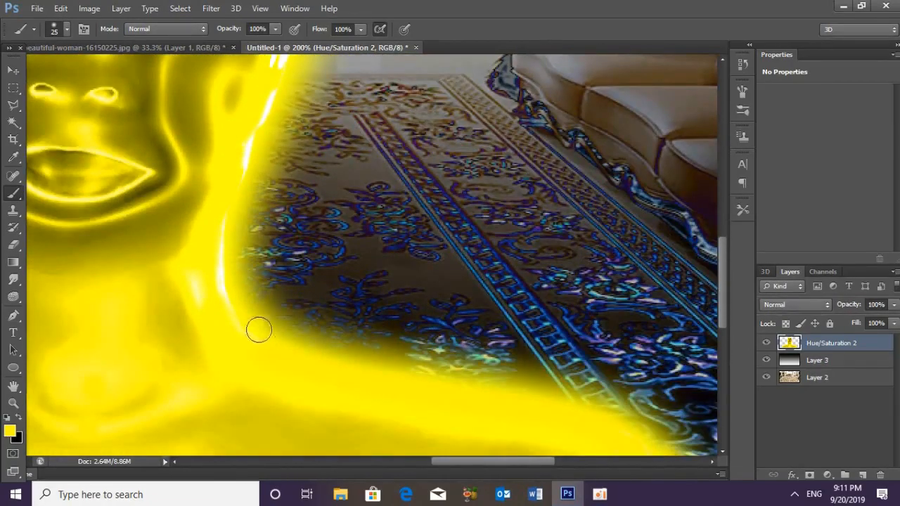
{"action": "mouse_move", "coordinate": [239, 320]}
{"action": "left_mouse_down"}
{"action": "mouse_move", "coordinate": [219, 244]}
{"action": "mouse_move", "coordinate": [225, 218]}
{"action": "mouse_move", "coordinate": [202, 259]}
{"action": "mouse_move", "coordinate": [194, 324]}
{"action": "left_mouse_up"}
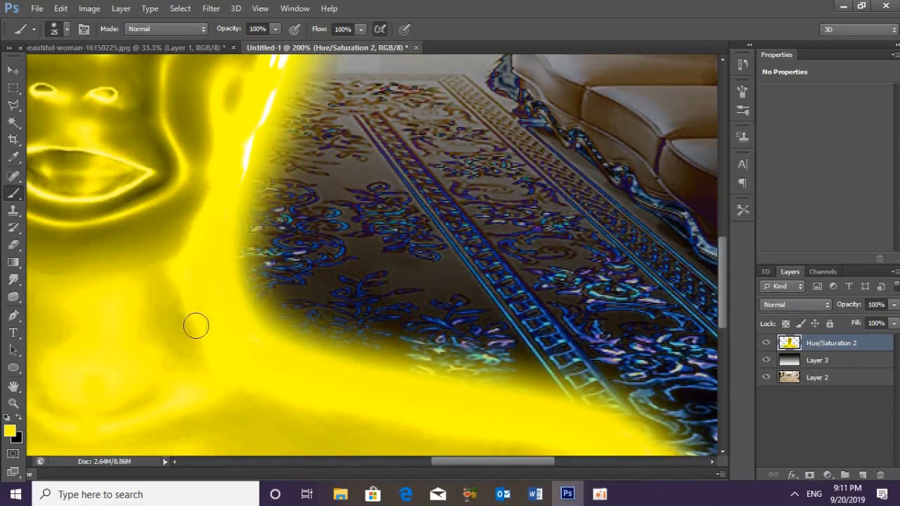
{"action": "left_click_drag", "start_coordinate": [718, 267], "coordinate": [725, 212]}
{"action": "mouse_move", "coordinate": [241, 378]}
{"action": "left_mouse_down"}
{"action": "mouse_move", "coordinate": [286, 279]}
{"action": "mouse_move", "coordinate": [273, 149]}
{"action": "left_mouse_up"}
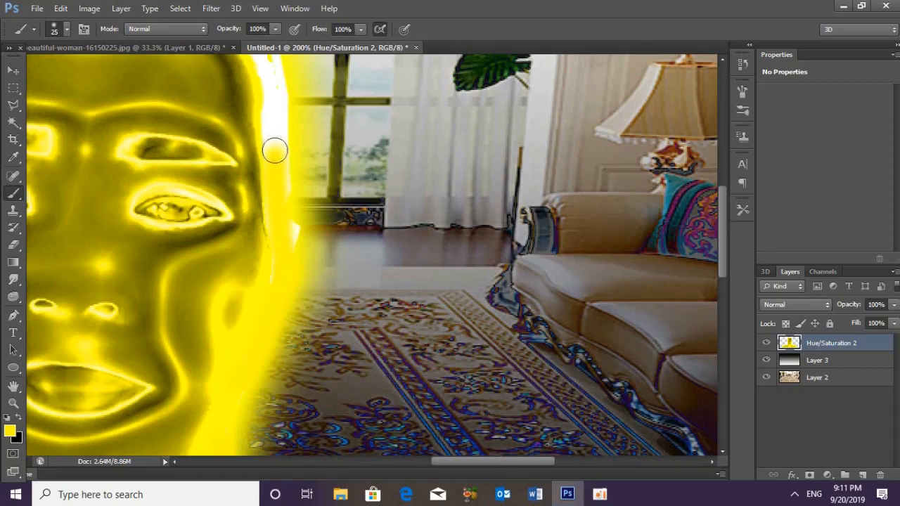
{"action": "mouse_move", "coordinate": [288, 215]}
{"action": "left_mouse_down"}
{"action": "mouse_move", "coordinate": [277, 115]}
{"action": "mouse_move", "coordinate": [263, 275]}
{"action": "mouse_move", "coordinate": [277, 235]}
{"action": "mouse_move", "coordinate": [274, 103]}
{"action": "left_mouse_up"}
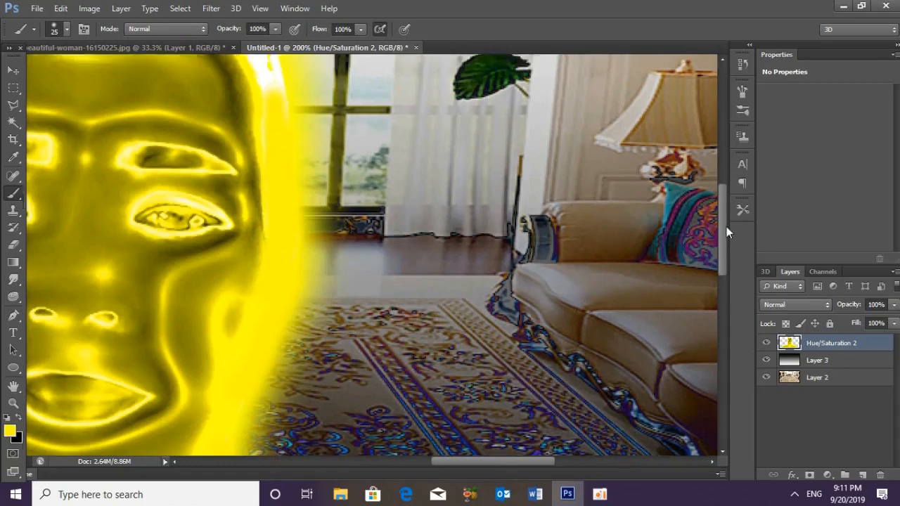
Paint yellow over the white edge across the top of the head and down its sides.
{"action": "left_click_drag", "start_coordinate": [726, 227], "coordinate": [726, 172]}
{"action": "mouse_move", "coordinate": [293, 351]}
{"action": "left_mouse_down"}
{"action": "mouse_move", "coordinate": [267, 270]}
{"action": "mouse_move", "coordinate": [250, 247]}
{"action": "mouse_move", "coordinate": [188, 201]}
{"action": "mouse_move", "coordinate": [130, 193]}
{"action": "mouse_move", "coordinate": [230, 263]}
{"action": "left_mouse_up"}
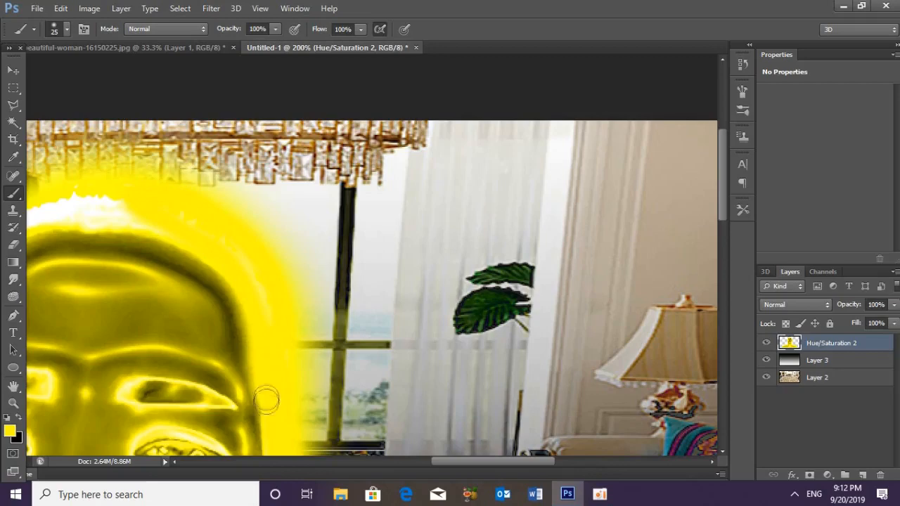
{"action": "left_click_drag", "start_coordinate": [517, 463], "coordinate": [449, 462]}
{"action": "mouse_move", "coordinate": [526, 214]}
{"action": "left_mouse_down"}
{"action": "mouse_move", "coordinate": [425, 203]}
{"action": "mouse_move", "coordinate": [373, 217]}
{"action": "mouse_move", "coordinate": [342, 249]}
{"action": "mouse_move", "coordinate": [314, 317]}
{"action": "mouse_move", "coordinate": [284, 436]}
{"action": "mouse_move", "coordinate": [302, 419]}
{"action": "left_mouse_up"}
{"action": "mouse_move", "coordinate": [432, 199]}
{"action": "left_mouse_down"}
{"action": "mouse_move", "coordinate": [388, 213]}
{"action": "mouse_move", "coordinate": [408, 221]}
{"action": "mouse_move", "coordinate": [579, 214]}
{"action": "mouse_move", "coordinate": [573, 229]}
{"action": "mouse_move", "coordinate": [634, 295]}
{"action": "mouse_move", "coordinate": [649, 355]}
{"action": "left_mouse_up"}
Reduce the brush to 9 px and 7 px and paint yellow over the white outlines around the eyebrows, eyes and lips.
{"action": "left_click_drag", "start_coordinate": [722, 189], "coordinate": [721, 214]}
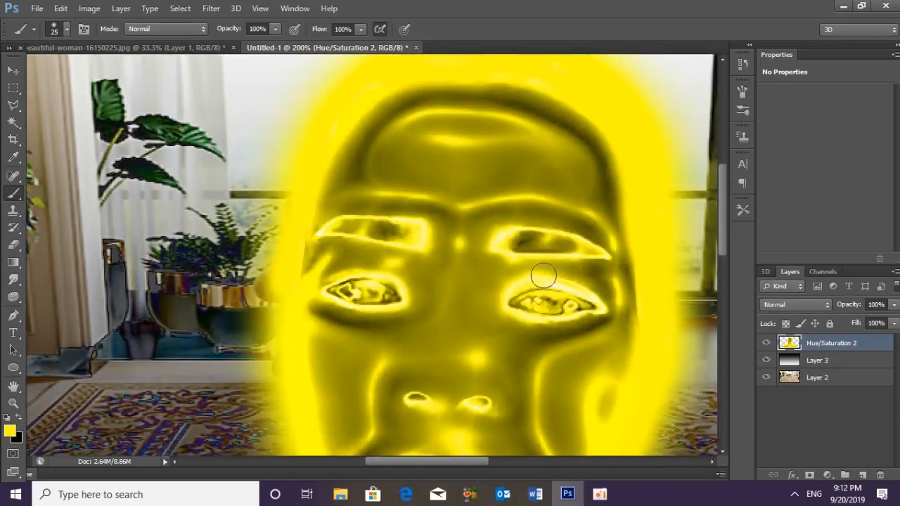
{"action": "key", "text": "bracketleft"}
{"action": "key", "text": "bracketleft"}
{"action": "key", "text": "bracketleft"}
{"action": "key", "text": "bracketleft"}
{"action": "mouse_move", "coordinate": [512, 289]}
{"action": "left_mouse_down"}
{"action": "mouse_move", "coordinate": [559, 282]}
{"action": "mouse_move", "coordinate": [601, 307]}
{"action": "mouse_move", "coordinate": [539, 319]}
{"action": "mouse_move", "coordinate": [505, 300]}
{"action": "mouse_move", "coordinate": [532, 289]}
{"action": "mouse_move", "coordinate": [594, 294]}
{"action": "mouse_move", "coordinate": [618, 283]}
{"action": "mouse_move", "coordinate": [615, 262]}
{"action": "mouse_move", "coordinate": [582, 239]}
{"action": "mouse_move", "coordinate": [508, 228]}
{"action": "mouse_move", "coordinate": [492, 249]}
{"action": "mouse_move", "coordinate": [622, 261]}
{"action": "left_mouse_up"}
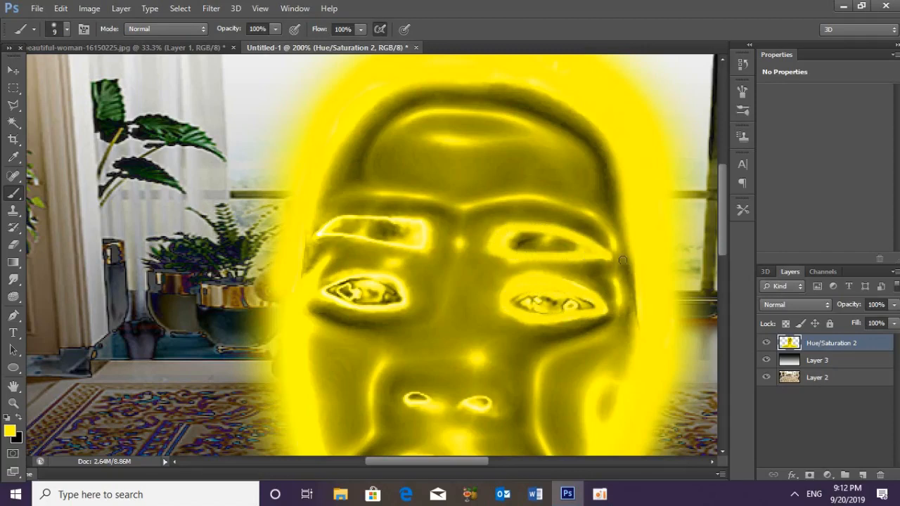
{"action": "mouse_move", "coordinate": [413, 249]}
{"action": "left_mouse_down"}
{"action": "mouse_move", "coordinate": [422, 225]}
{"action": "mouse_move", "coordinate": [362, 214]}
{"action": "mouse_move", "coordinate": [327, 219]}
{"action": "mouse_move", "coordinate": [320, 235]}
{"action": "mouse_move", "coordinate": [418, 242]}
{"action": "left_mouse_up"}
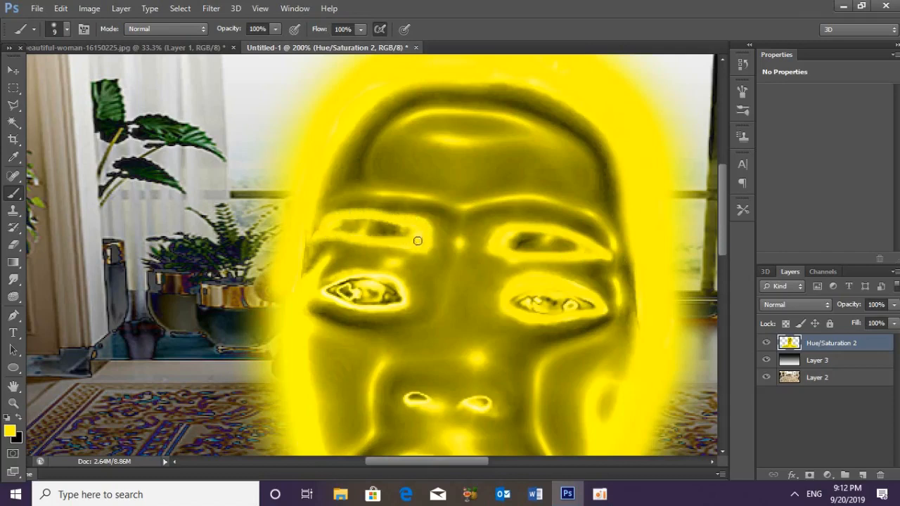
{"action": "mouse_move", "coordinate": [403, 304]}
{"action": "left_mouse_down"}
{"action": "mouse_move", "coordinate": [360, 277]}
{"action": "mouse_move", "coordinate": [323, 289]}
{"action": "mouse_move", "coordinate": [392, 306]}
{"action": "left_mouse_up"}
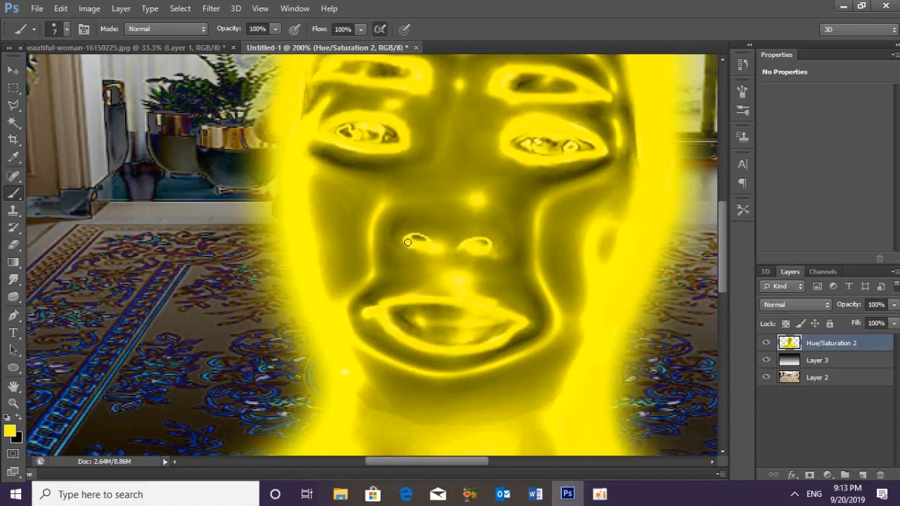
Enlarge the brush to 70 px and cover the middle of the chest with solid yellow.
{"action": "scroll", "coordinate": [720, 248], "scroll_direction": "down", "scroll_amount": 4}
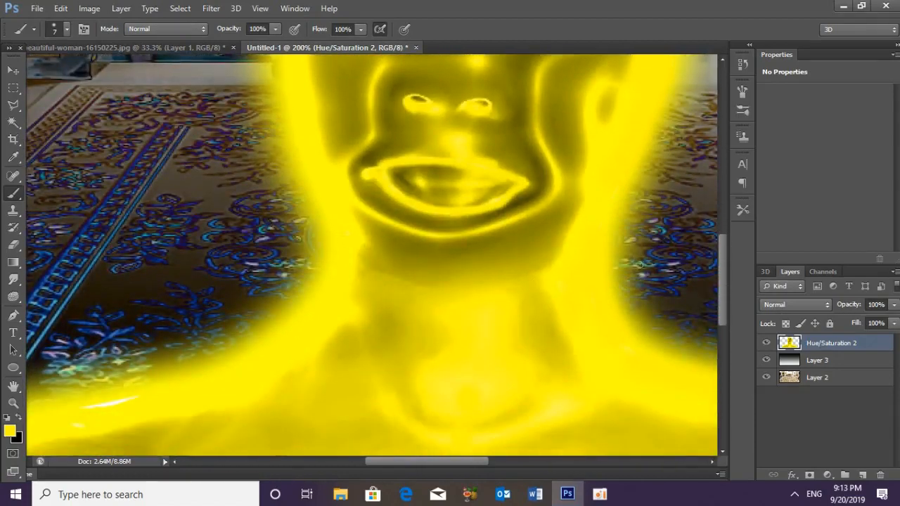
{"action": "scroll", "coordinate": [720, 261], "scroll_direction": "down", "scroll_amount": 4}
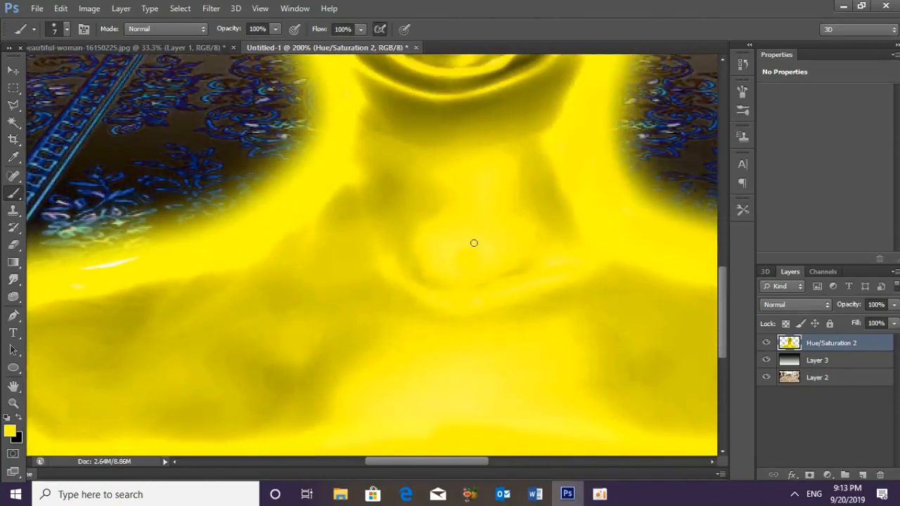
{"action": "left_click_drag", "start_coordinate": [474, 379], "coordinate": [400, 434]}
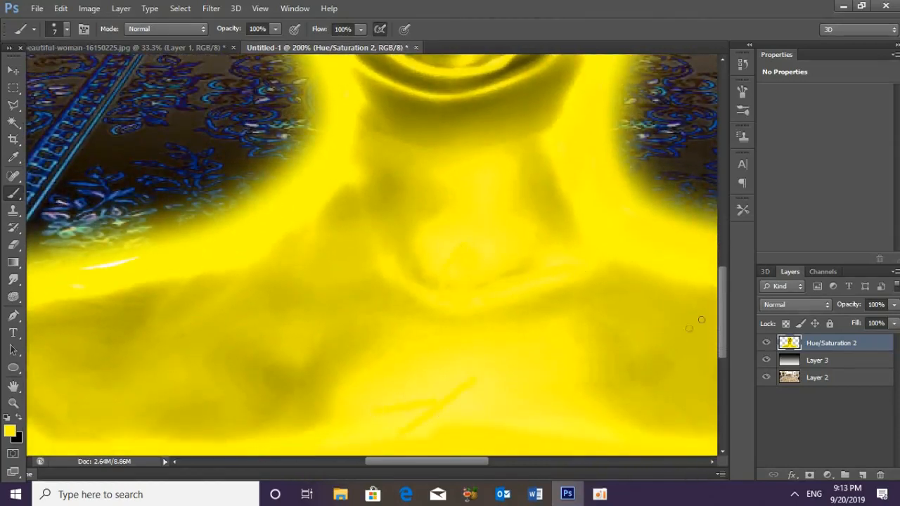
{"action": "scroll", "coordinate": [689, 329], "scroll_direction": "down", "scroll_amount": 4}
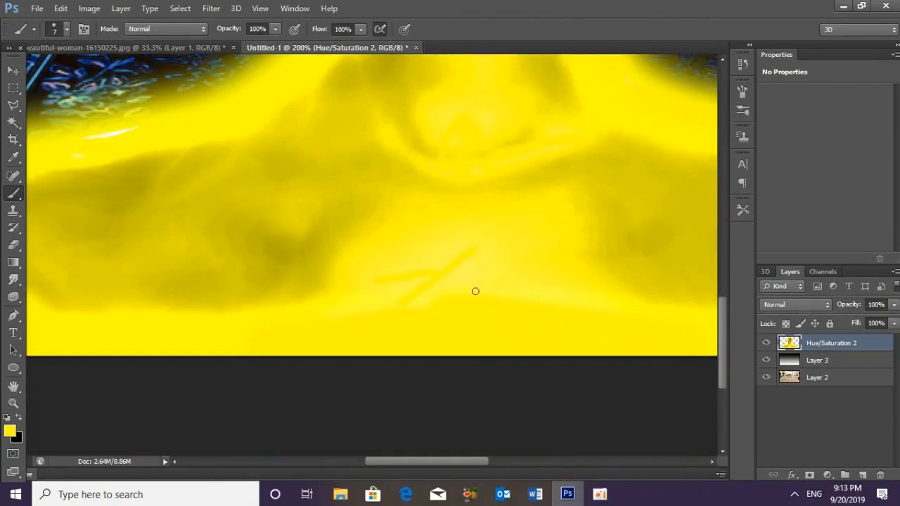
{"action": "key", "text": "bracketright"}
{"action": "key", "text": "bracketright"}
{"action": "key", "text": "bracketright"}
{"action": "key", "text": "bracketright"}
{"action": "key", "text": "bracketright"}
{"action": "key", "text": "bracketright"}
{"action": "mouse_move", "coordinate": [578, 281]}
{"action": "left_mouse_down"}
{"action": "mouse_move", "coordinate": [346, 271]}
{"action": "mouse_move", "coordinate": [532, 263]}
{"action": "mouse_move", "coordinate": [371, 253]}
{"action": "left_mouse_up"}
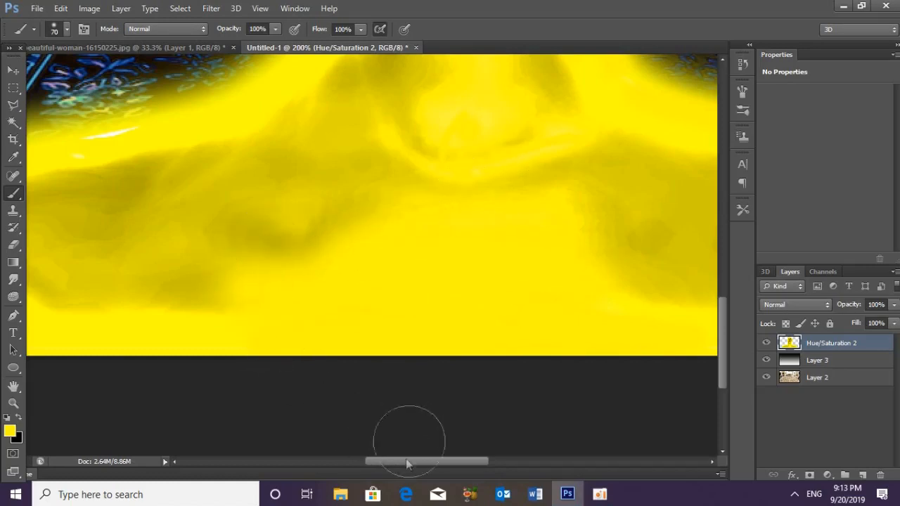
Paint yellow over the white marks on the left-hand shoulder and the pale highlights at the base of the neck.
{"action": "left_click_drag", "start_coordinate": [418, 462], "coordinate": [380, 462]}
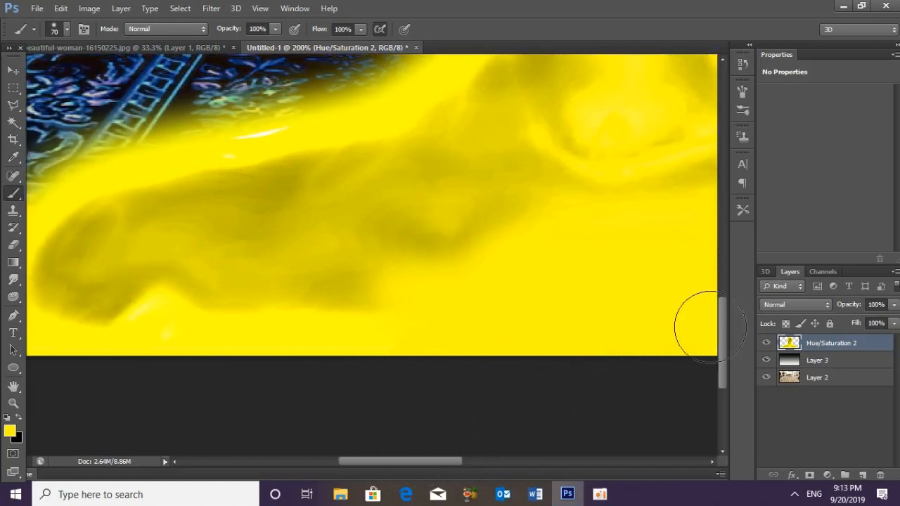
{"action": "left_click_drag", "start_coordinate": [722, 309], "coordinate": [726, 262]}
{"action": "mouse_move", "coordinate": [360, 306]}
{"action": "left_mouse_down"}
{"action": "mouse_move", "coordinate": [307, 317]}
{"action": "mouse_move", "coordinate": [223, 359]}
{"action": "left_mouse_up"}
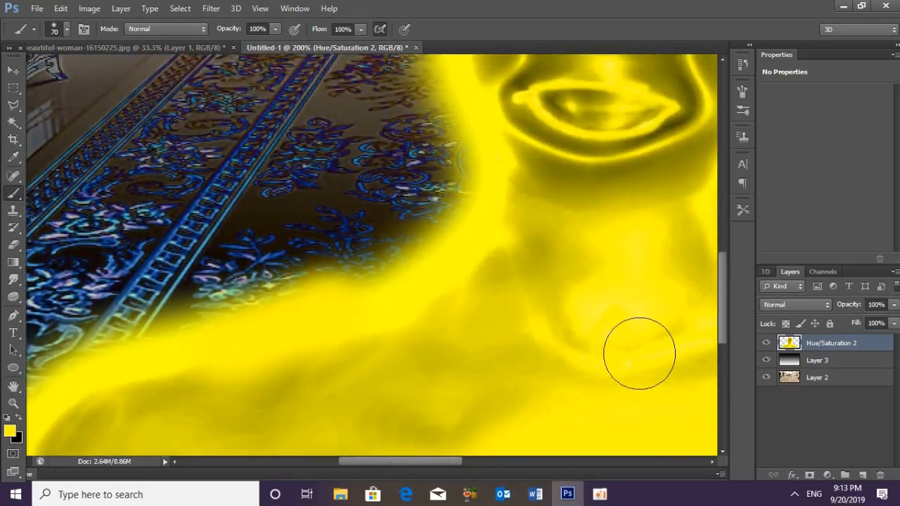
{"action": "left_click", "coordinate": [616, 309]}
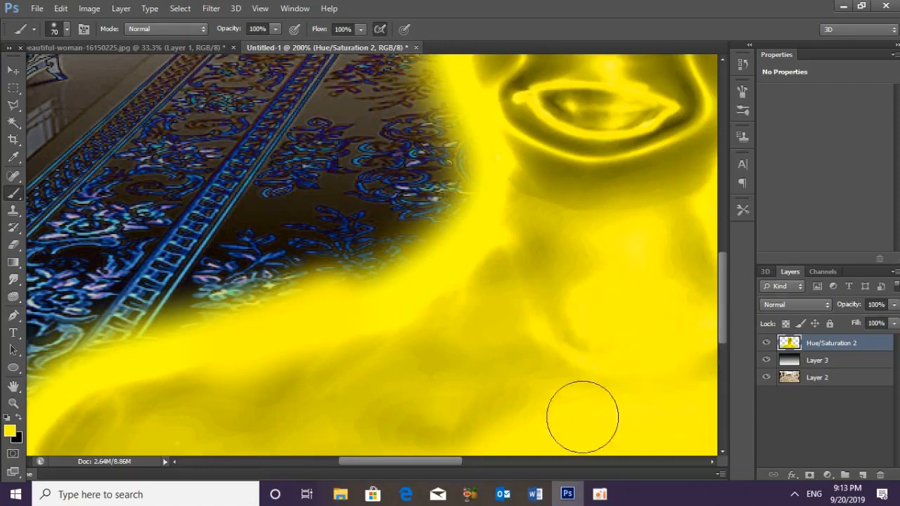
{"action": "left_click_drag", "start_coordinate": [407, 463], "coordinate": [448, 465]}
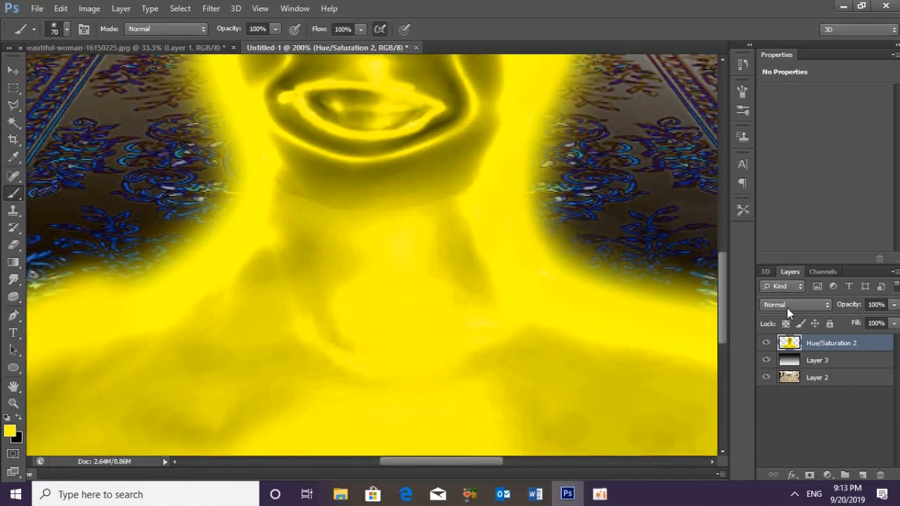
Scale the golden figure down to about 86% with Free Transform and move it down to the image's lower edge.
{"action": "key", "text": "ctrl+minus"}
{"action": "key", "text": "ctrl+minus"}
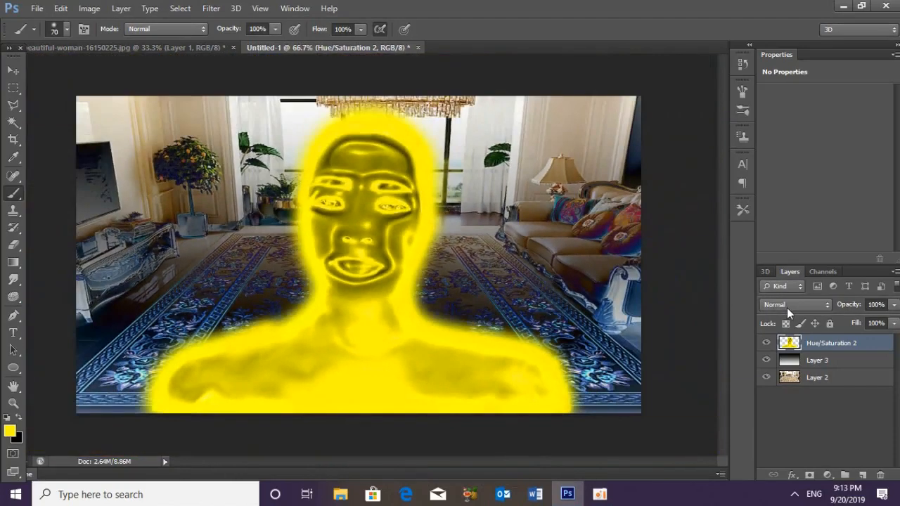
{"action": "key", "text": "ctrl+t"}
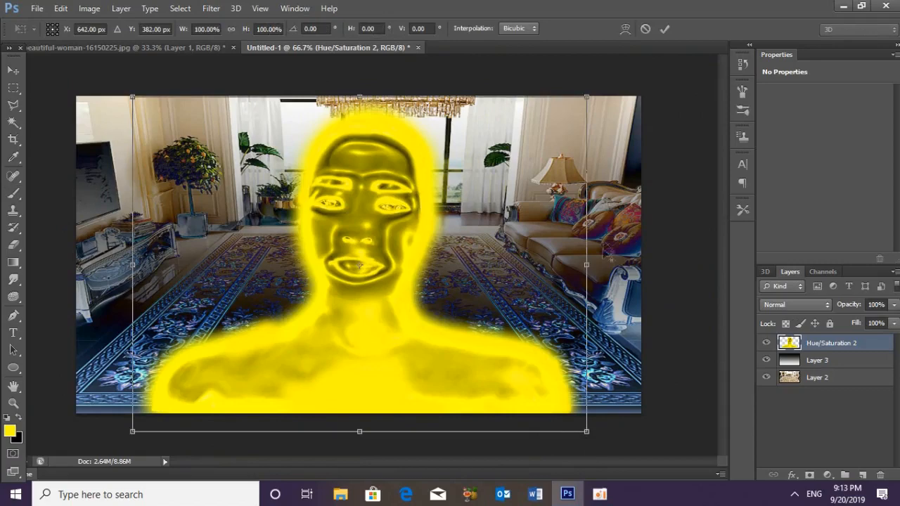
{"action": "left_click_drag", "start_coordinate": [586, 96], "coordinate": [553, 121]}
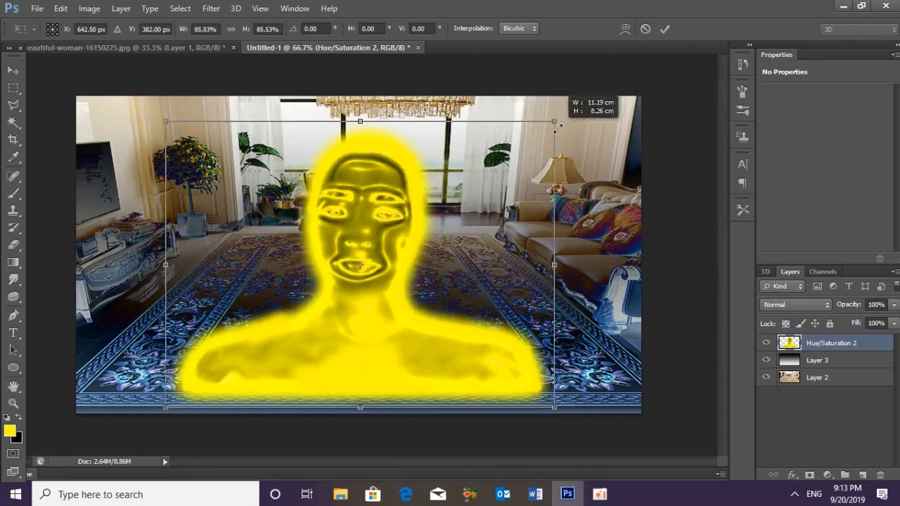
{"action": "left_click_drag", "start_coordinate": [378, 206], "coordinate": [377, 221]}
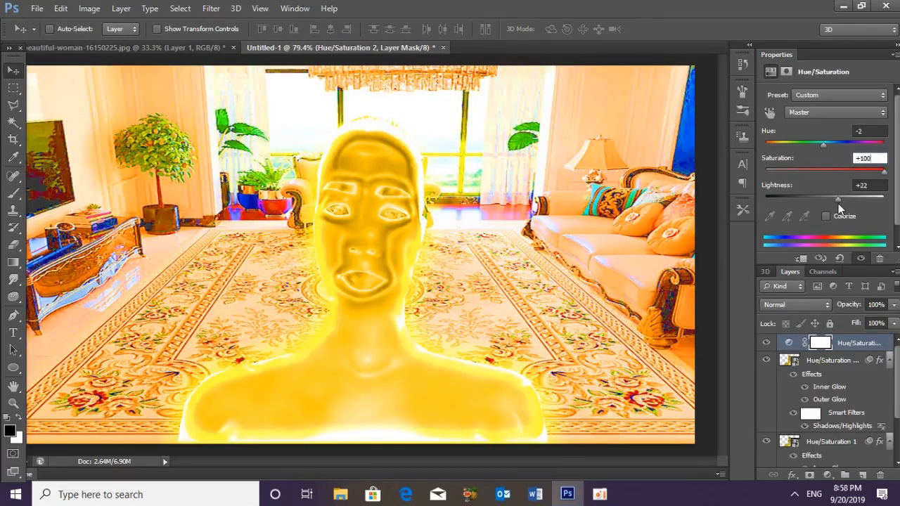